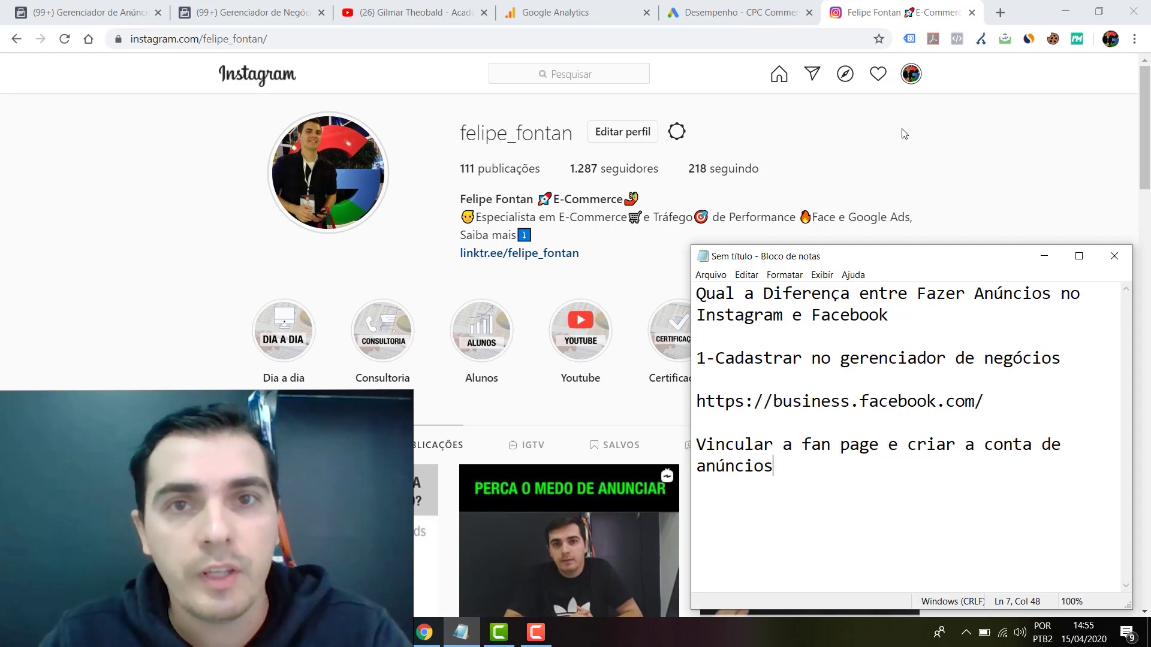
Step: Highlight the "gerenciador de negócios" text and the business.facebook.com address in the notes, and view the Facebook ADS video series on YouTube
drag(1073, 365, 838, 365)
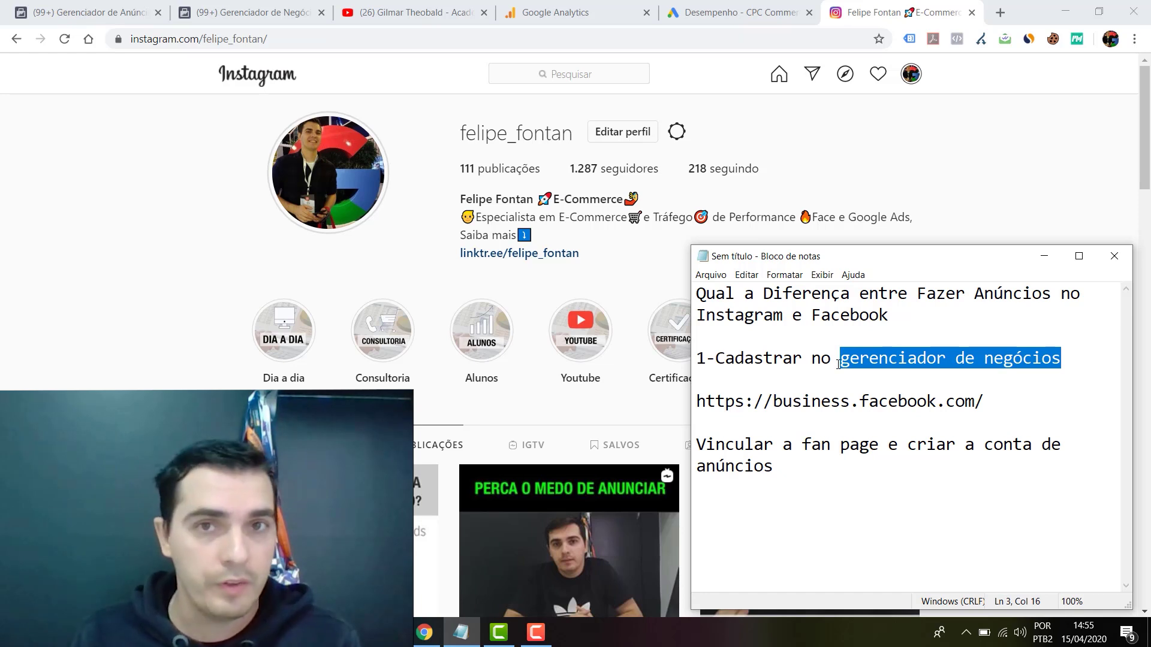
drag(984, 402, 850, 402)
click(776, 416)
key(shift+Up)
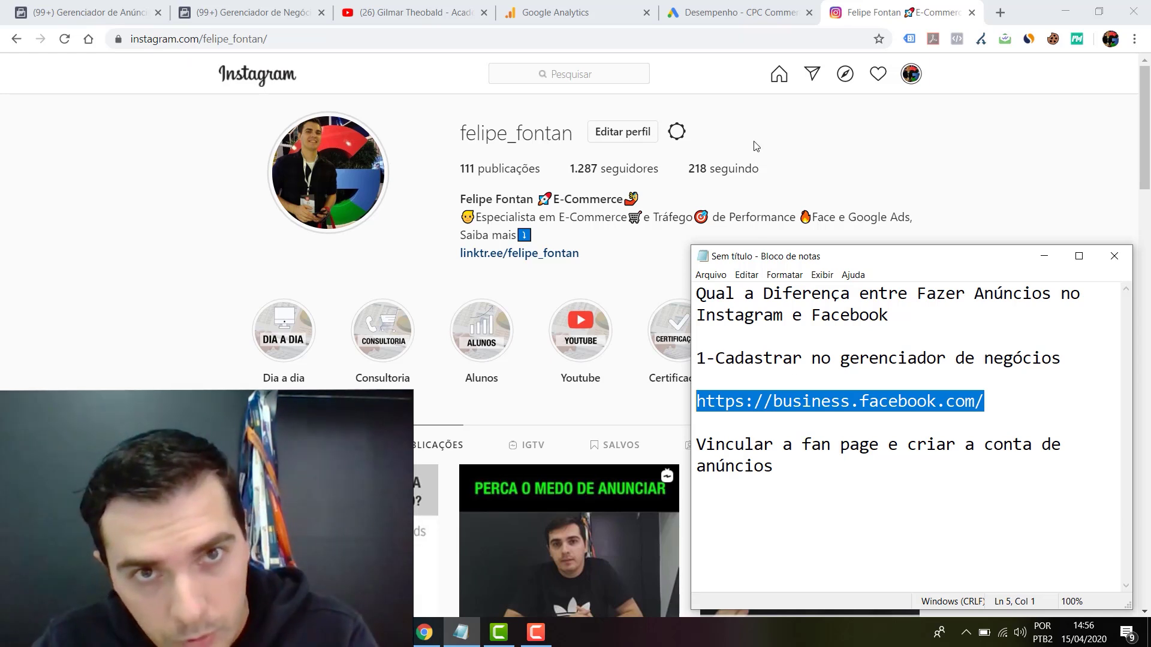
click(429, 19)
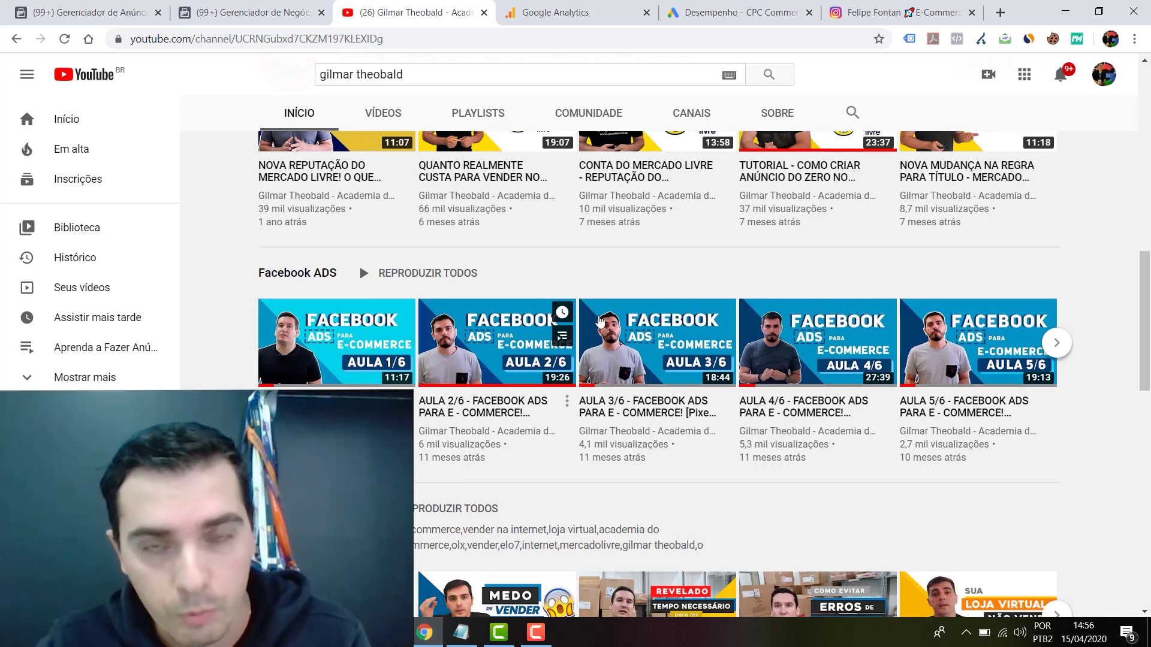
Step: Open the Cursos CPC Commerce 2019 ad account in Facebook and open the ad set of the "Conversão de compra" campaign for editing
click(234, 23)
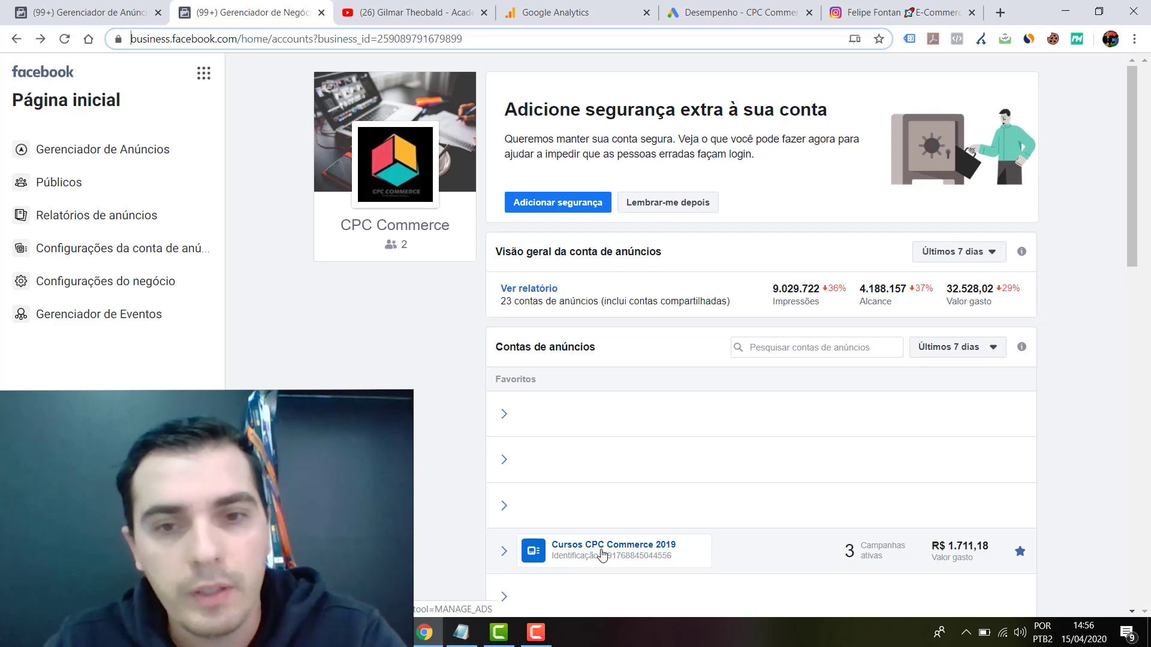
click(602, 554)
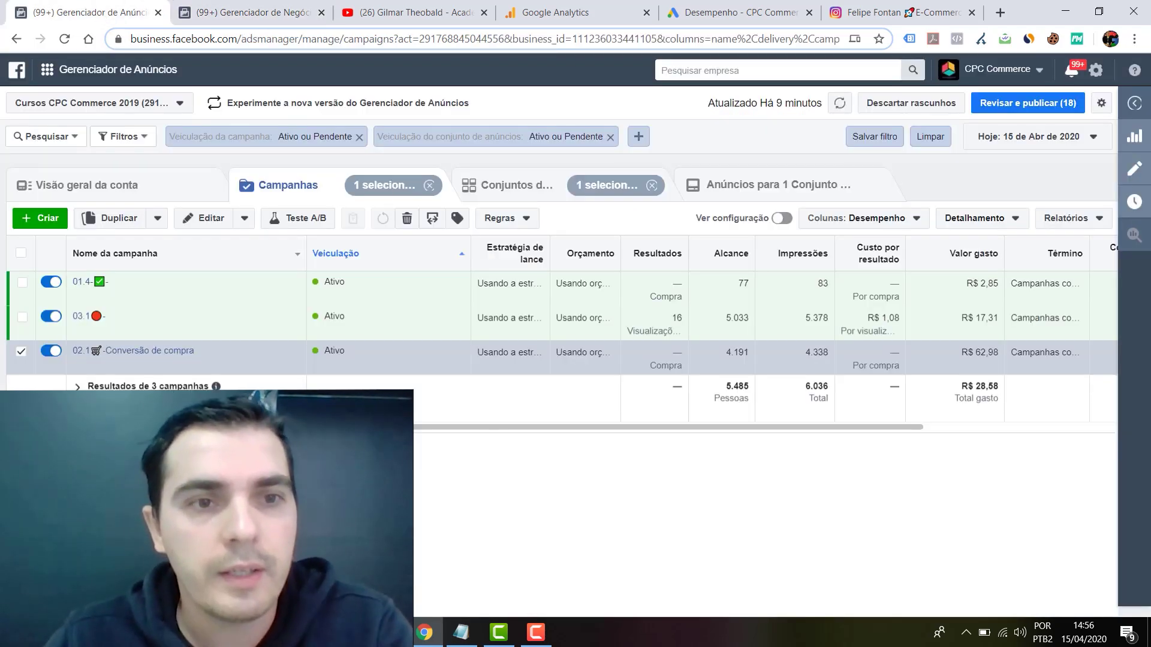
click(21, 351)
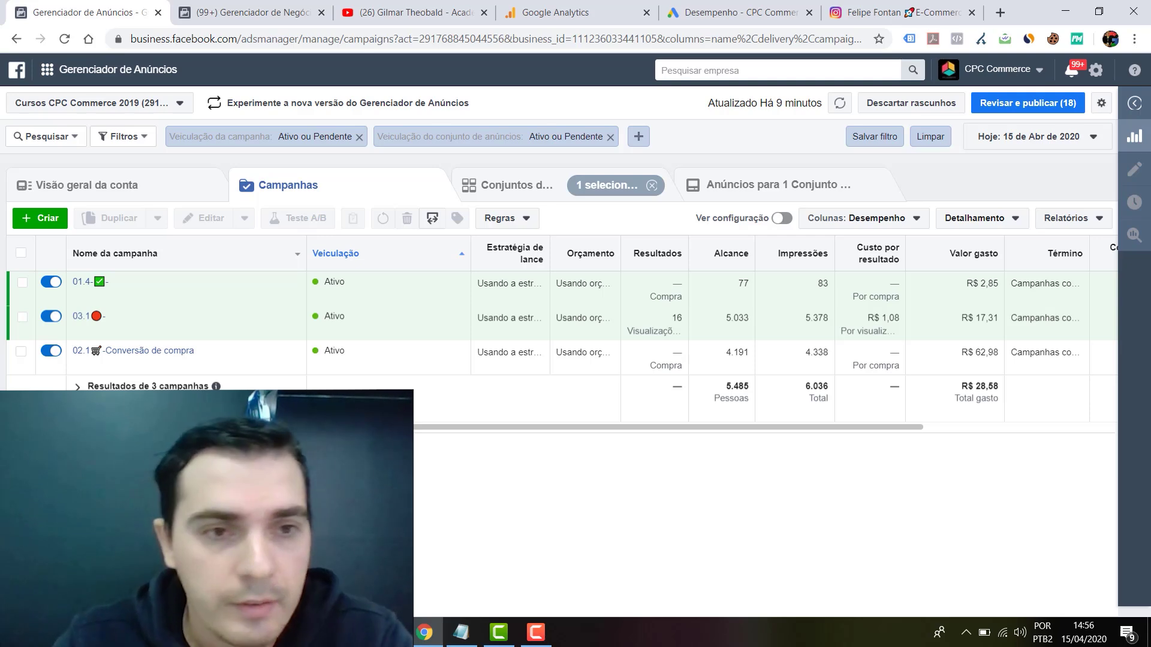
click(149, 351)
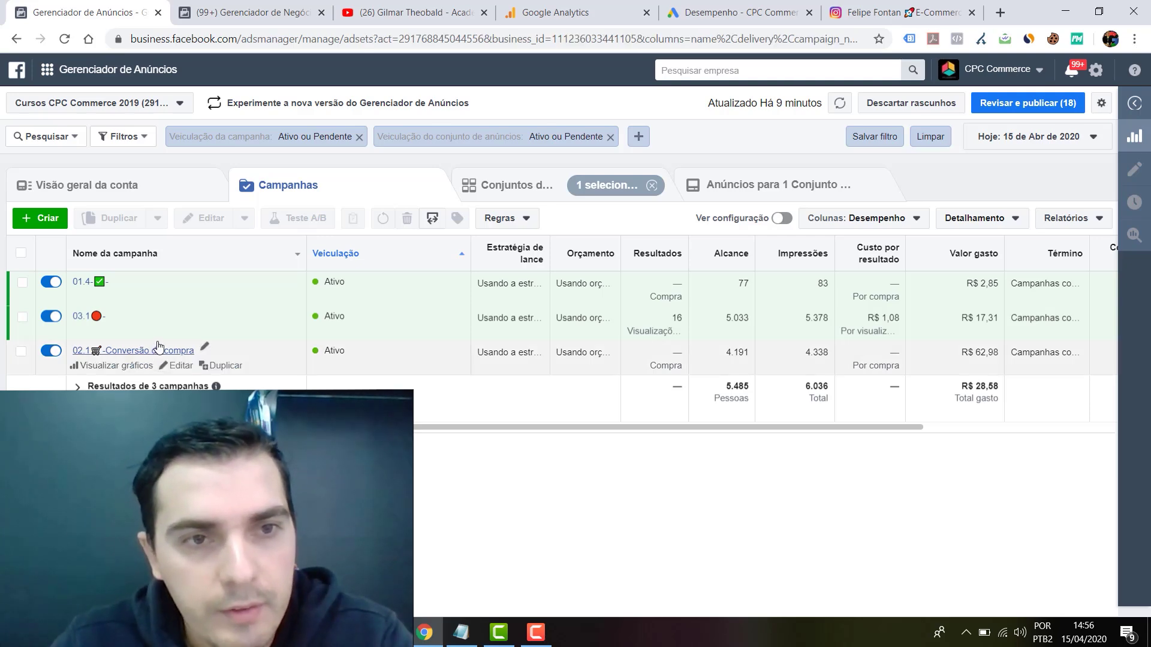
click(180, 297)
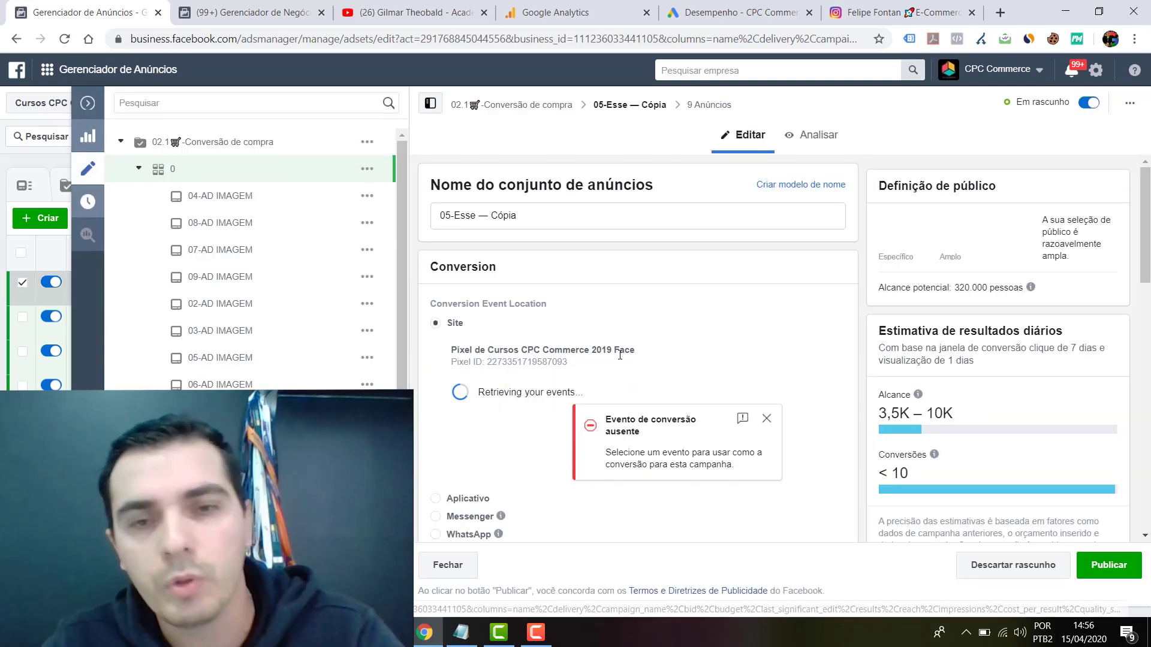
Step: Set the ad set's Posicionamentos section to manual placements (Posicionamentos manuais)
scroll(760, 333, down, 5)
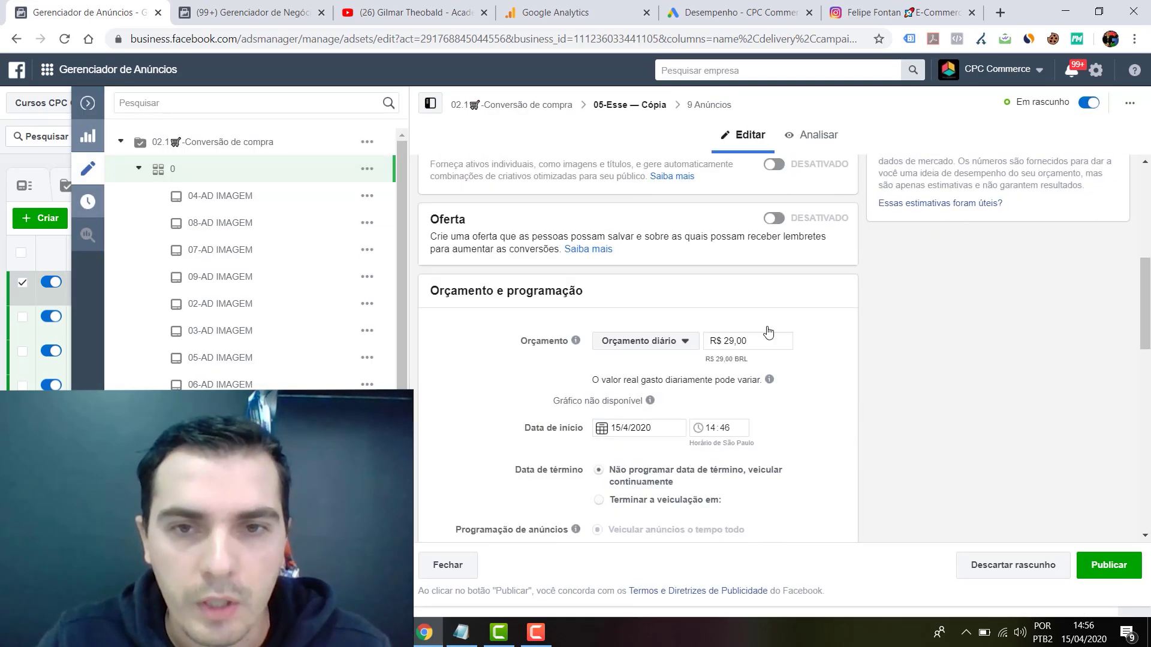
scroll(763, 333, down, 10)
scroll(763, 332, down, 3)
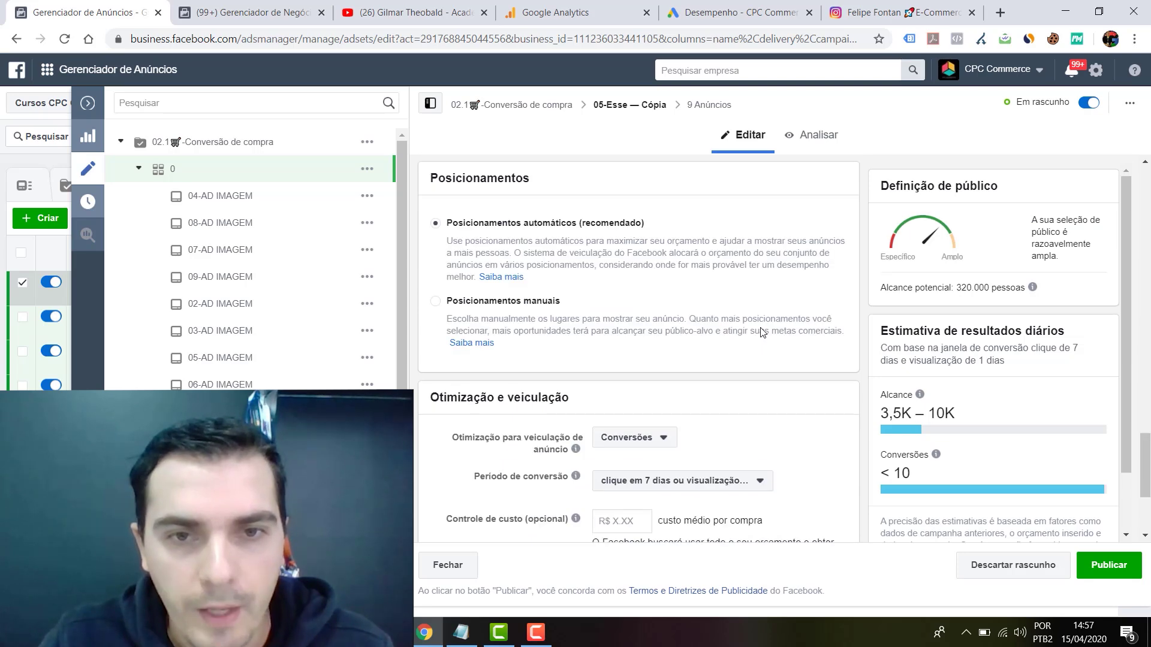
scroll(761, 333, down, 15)
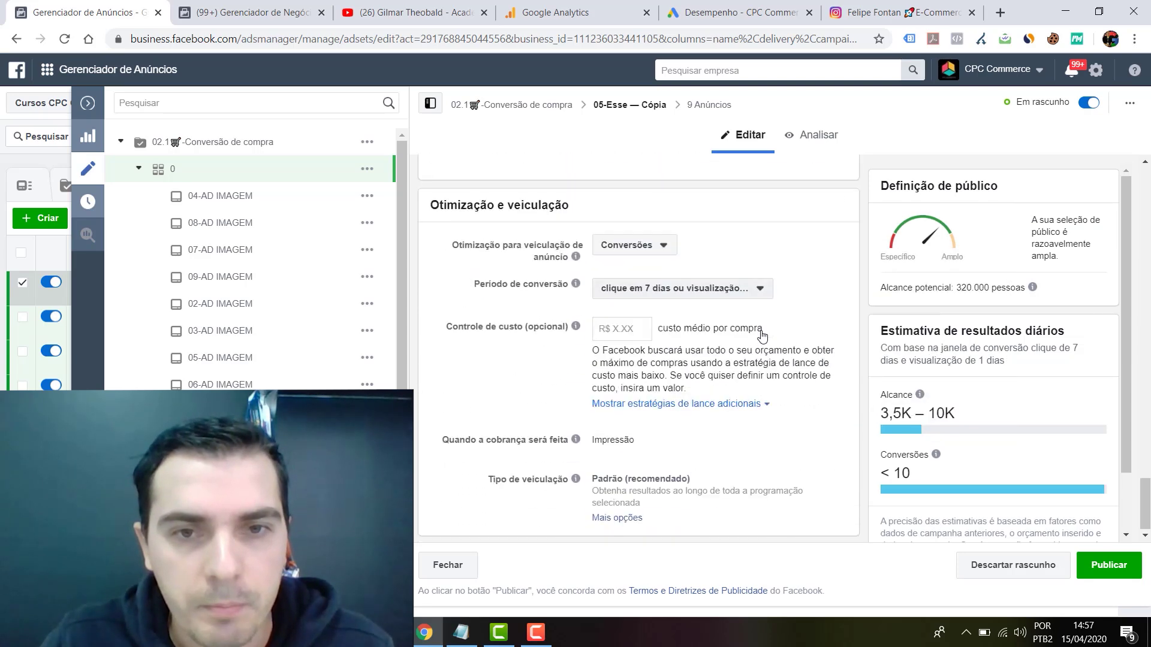
scroll(762, 333, up, 7)
scroll(765, 334, down, 2)
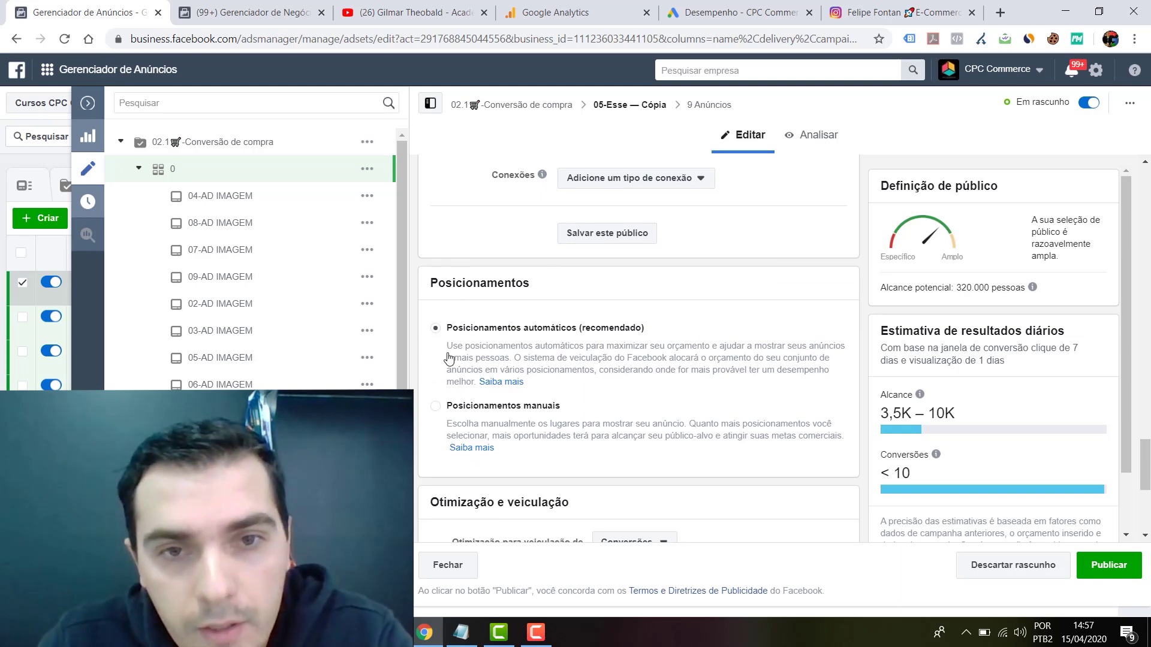
drag(432, 282, 548, 290)
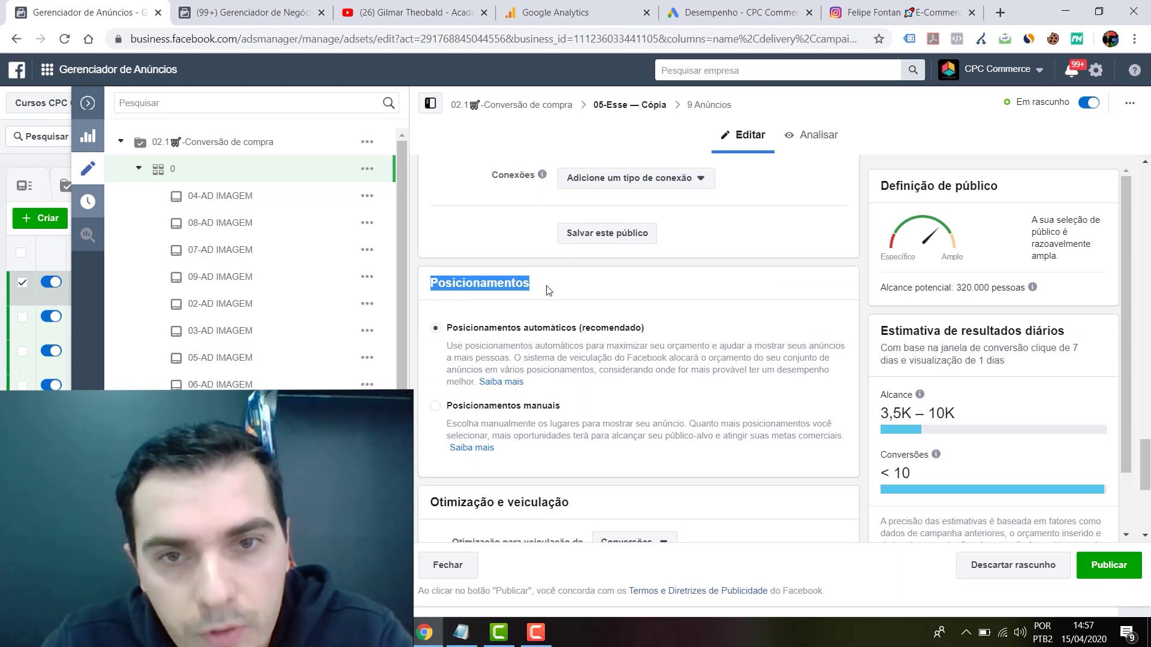
scroll(556, 300, down, 3)
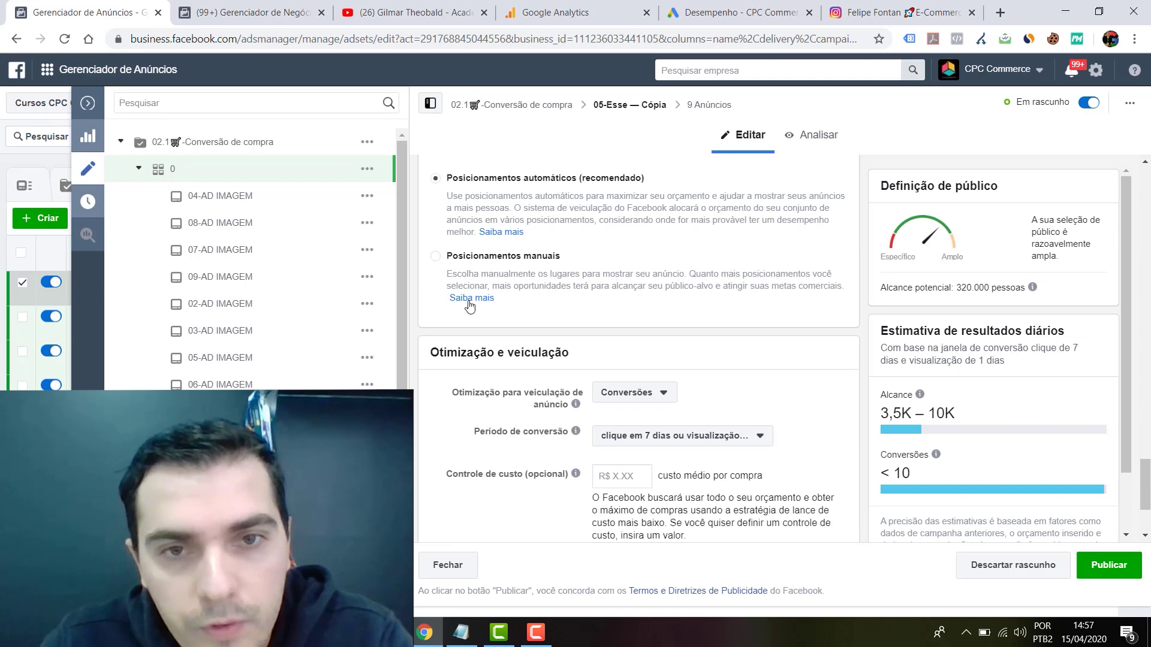
click(446, 260)
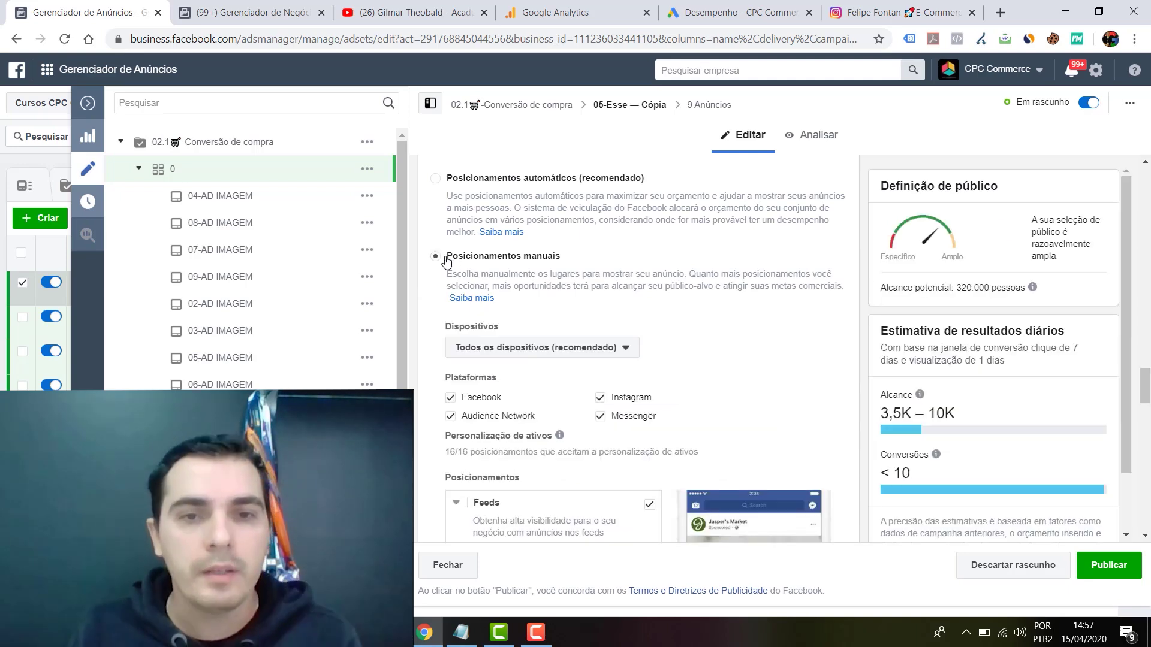
Step: Limit the platforms to Facebook and exclude the Facebook video feeds, right column and Facebook Stories placements
scroll(585, 238, down, 3)
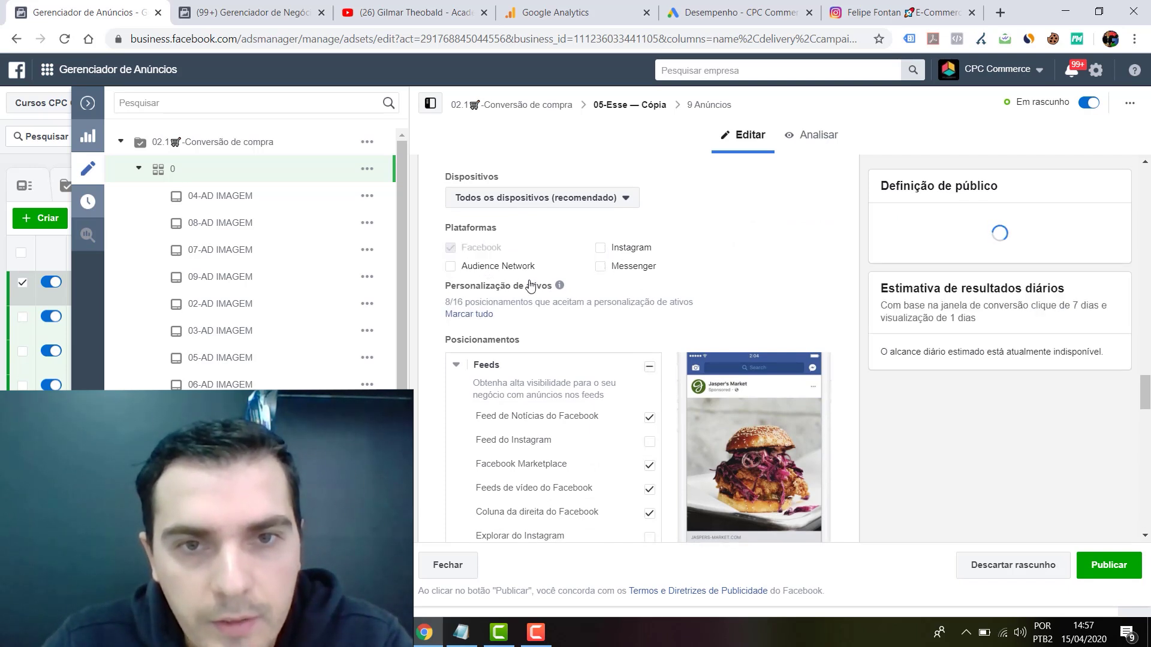
scroll(660, 279, down, 3)
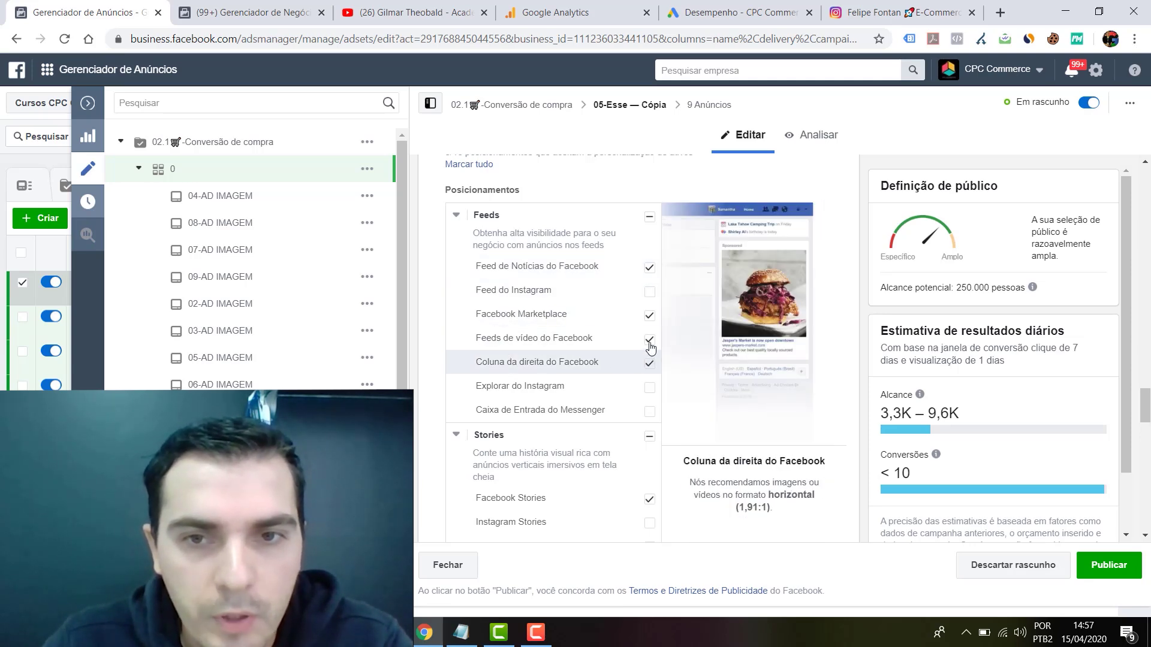
click(650, 361)
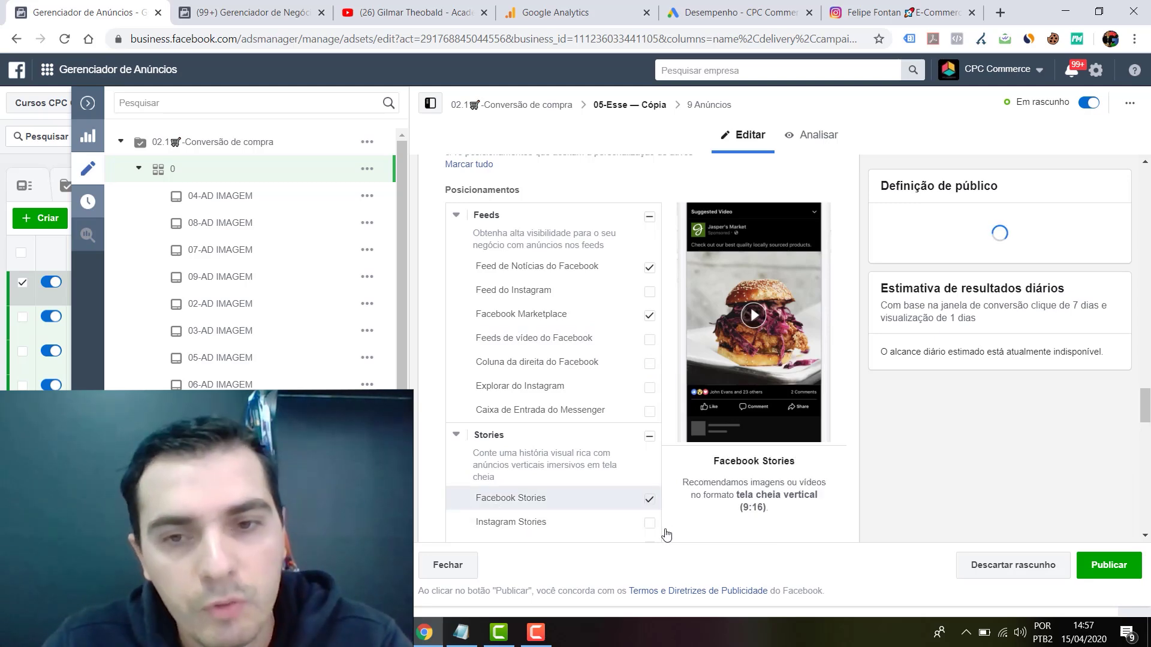
click(650, 499)
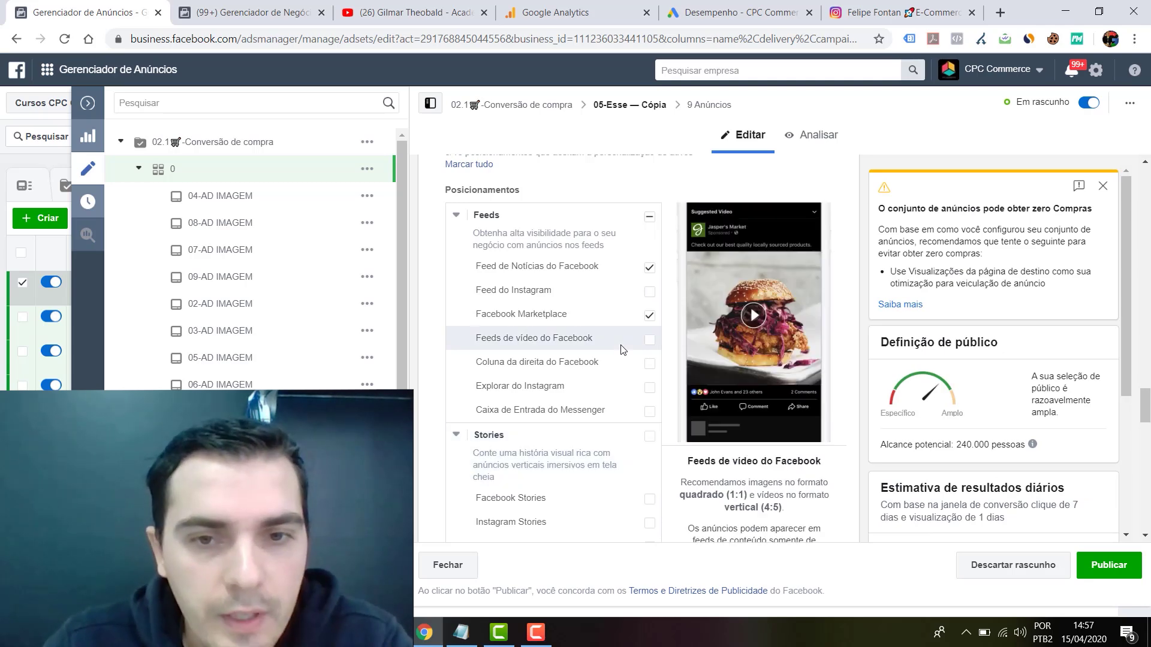
Step: Restrict the ad set's platforms to Instagram only and review which feed, explore and stories placements are selected
scroll(588, 307, up, 2)
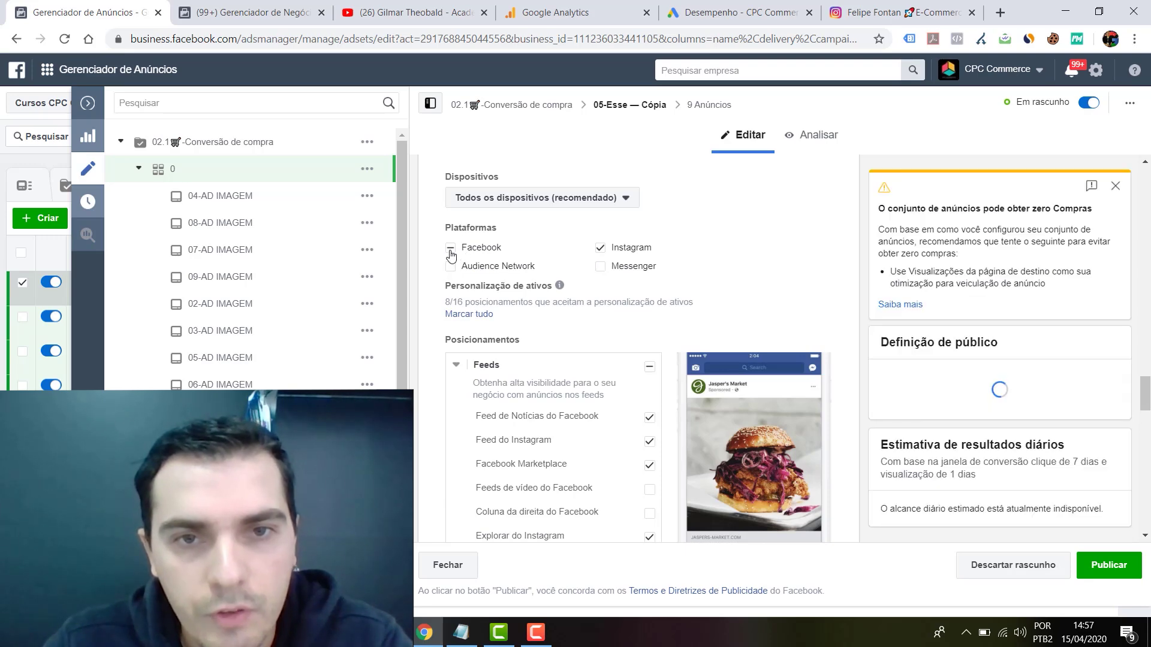
click(451, 252)
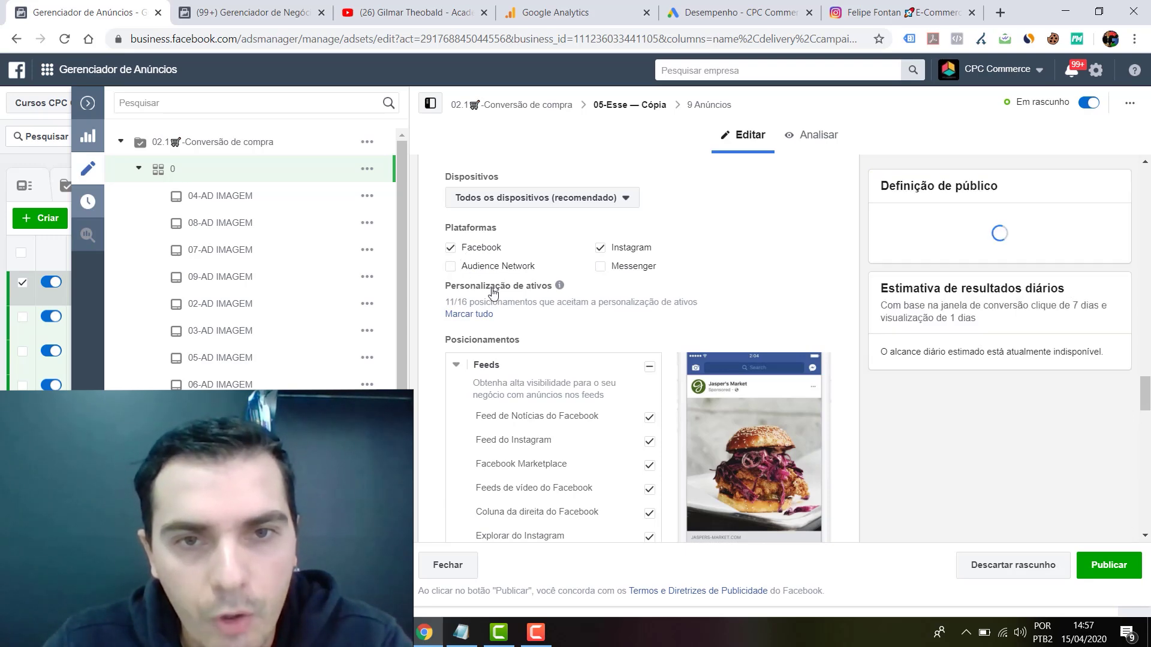
scroll(509, 348, down, 1)
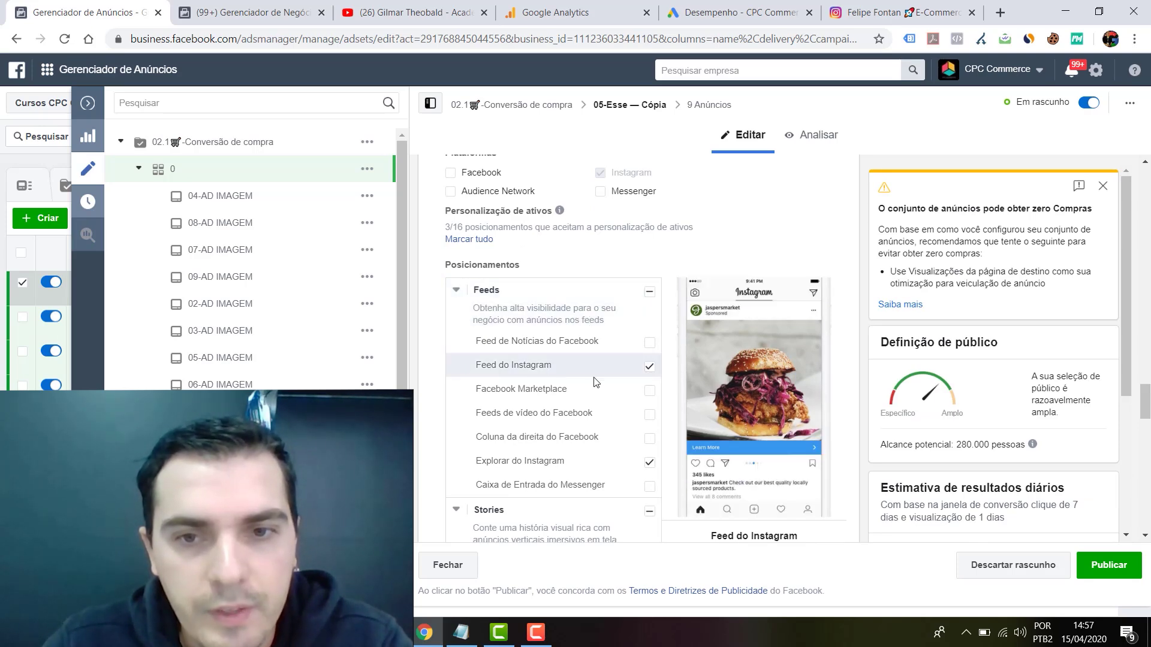
scroll(592, 466, down, 2)
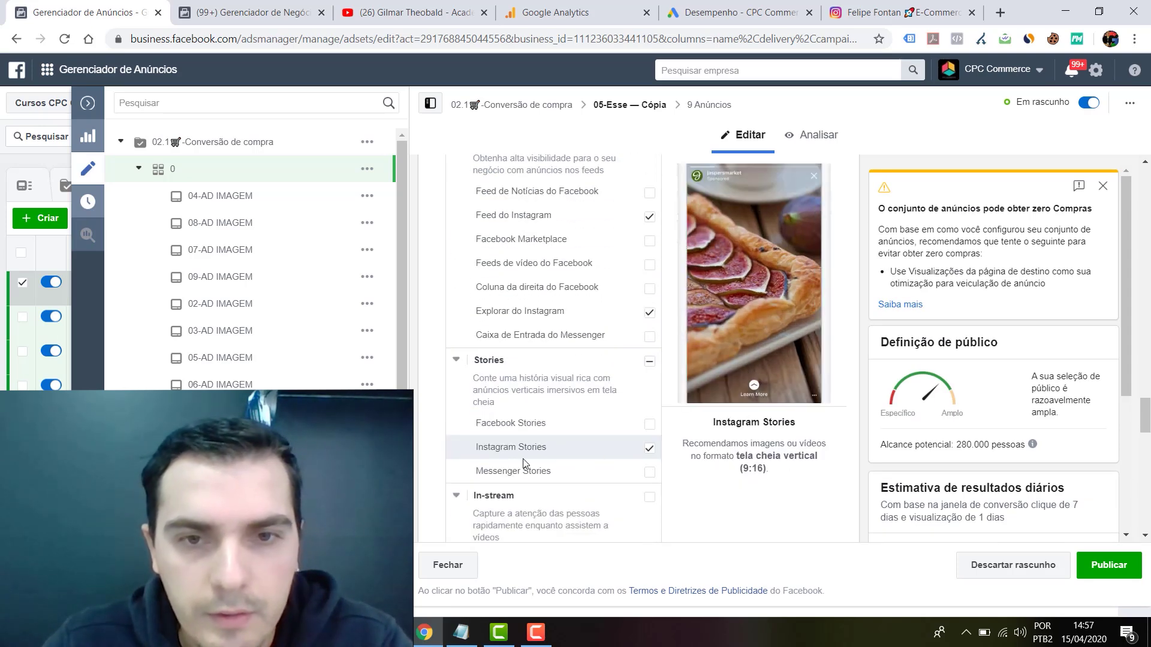
scroll(578, 455, down, 8)
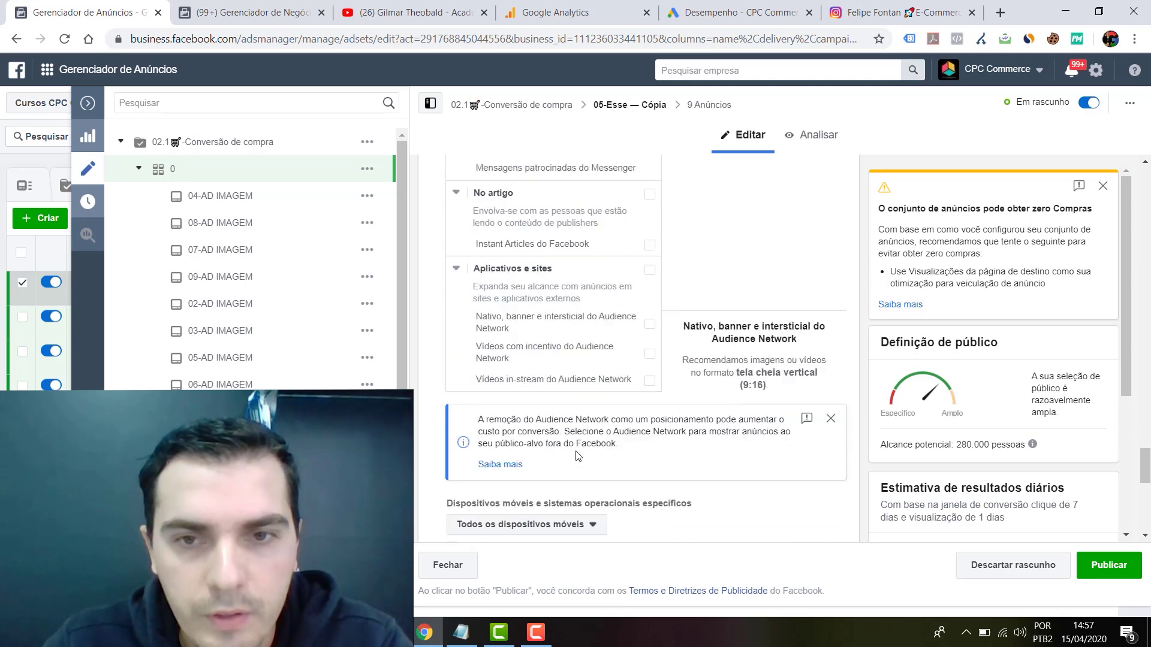
scroll(577, 455, down, 1)
scroll(577, 453, up, 8)
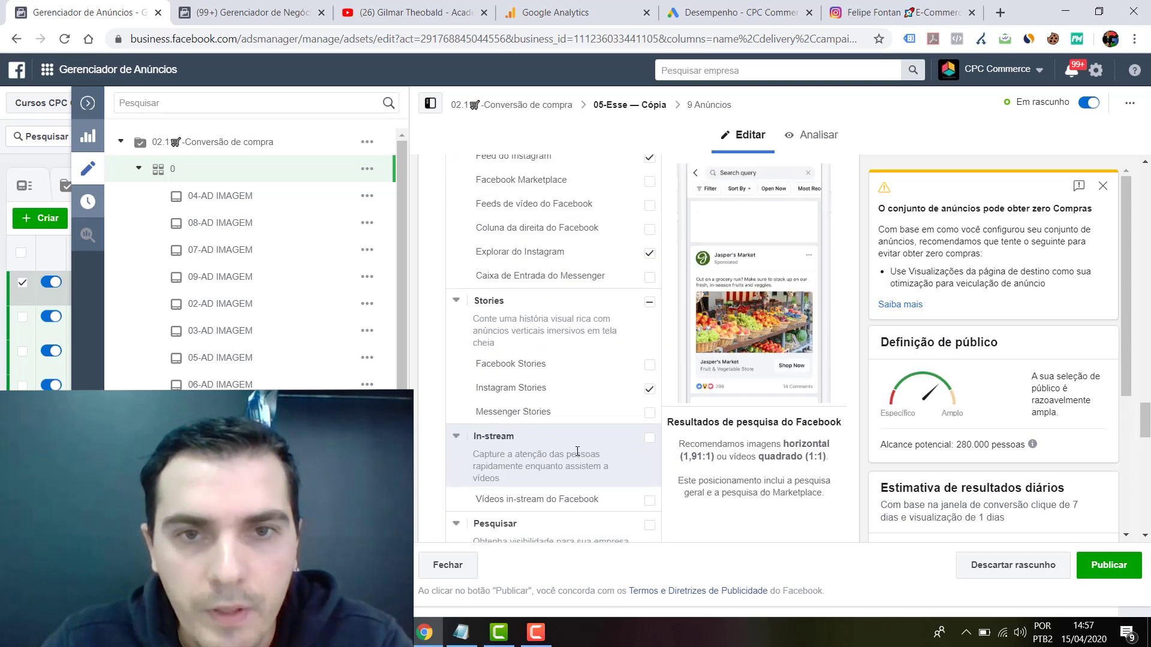
scroll(577, 453, up, 4)
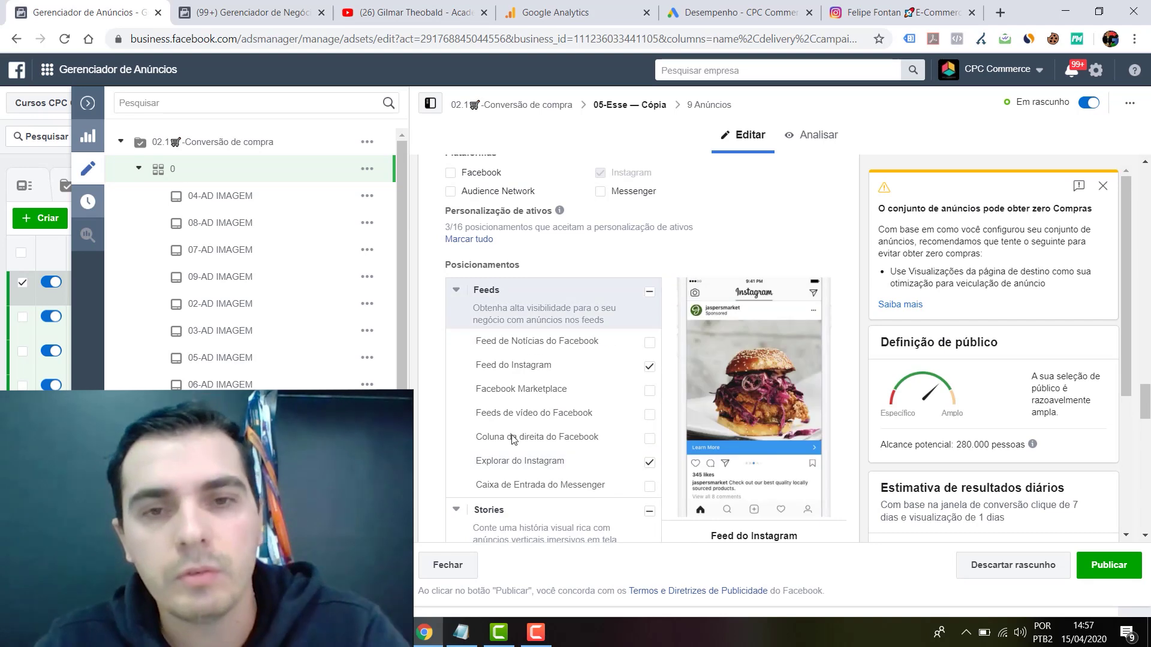
Step: Add "Posicionamentos são onde eu vou escolher se ira apresentar o anuncios no face ou no insta" at the end of the Notepad notes
click(460, 632)
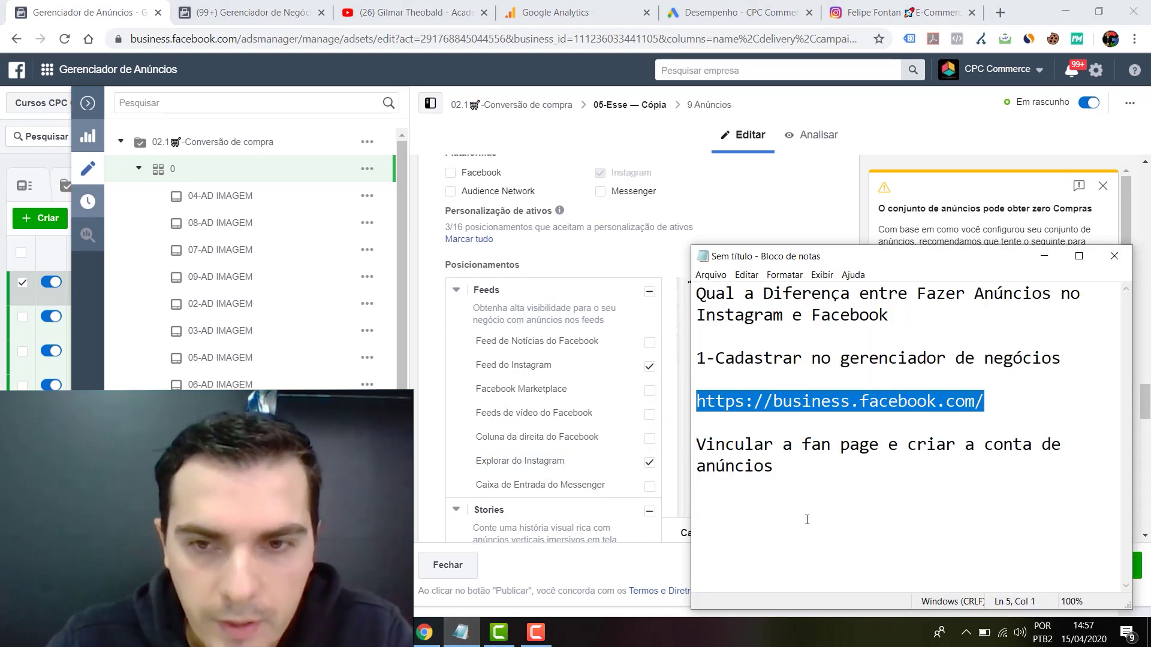
click(815, 468)
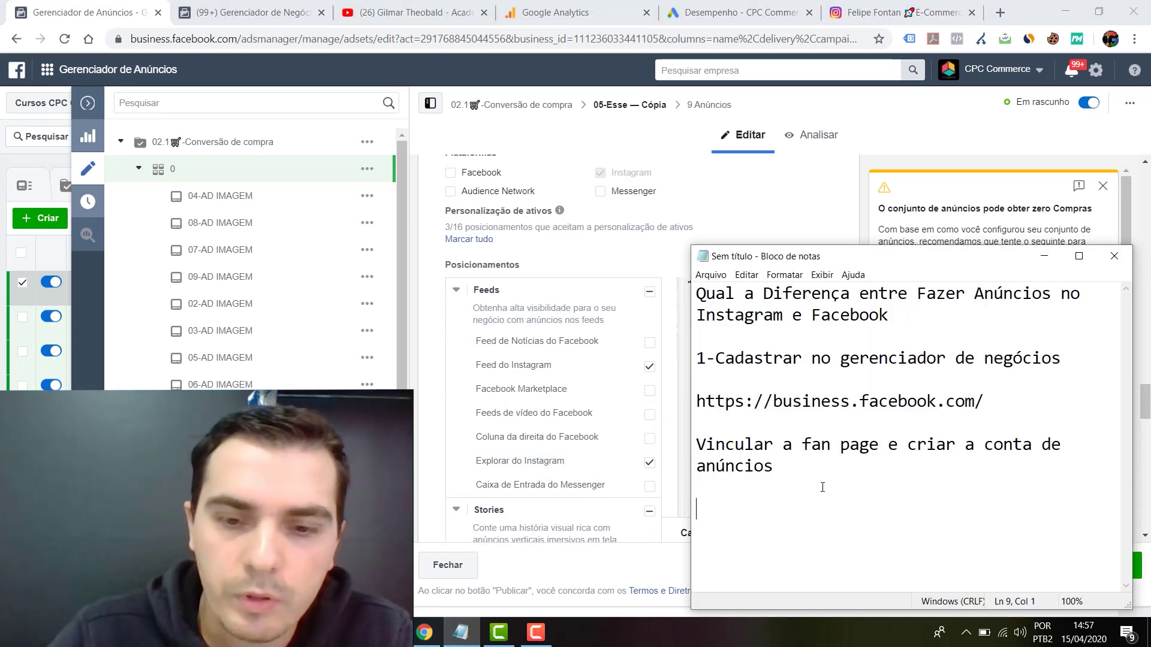
key(Return)
key(Return)
text(POsicion)
key(BackSpace)
key(BackSpace)
key(BackSpace)
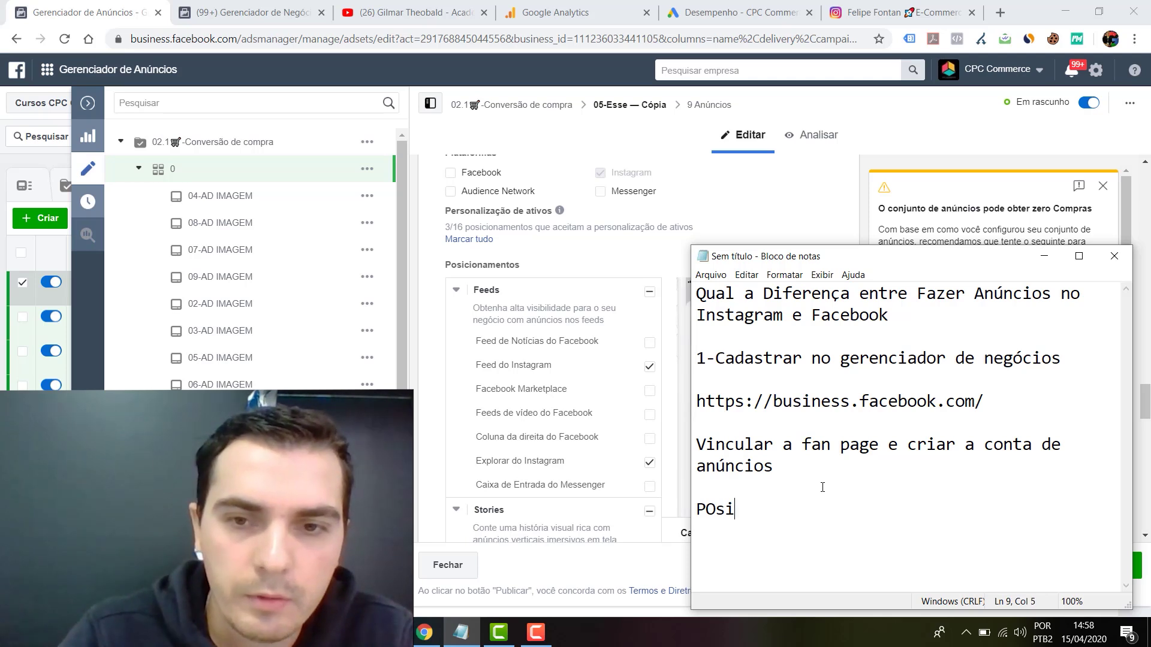
text(icionamentos são onde eu vou escolher)
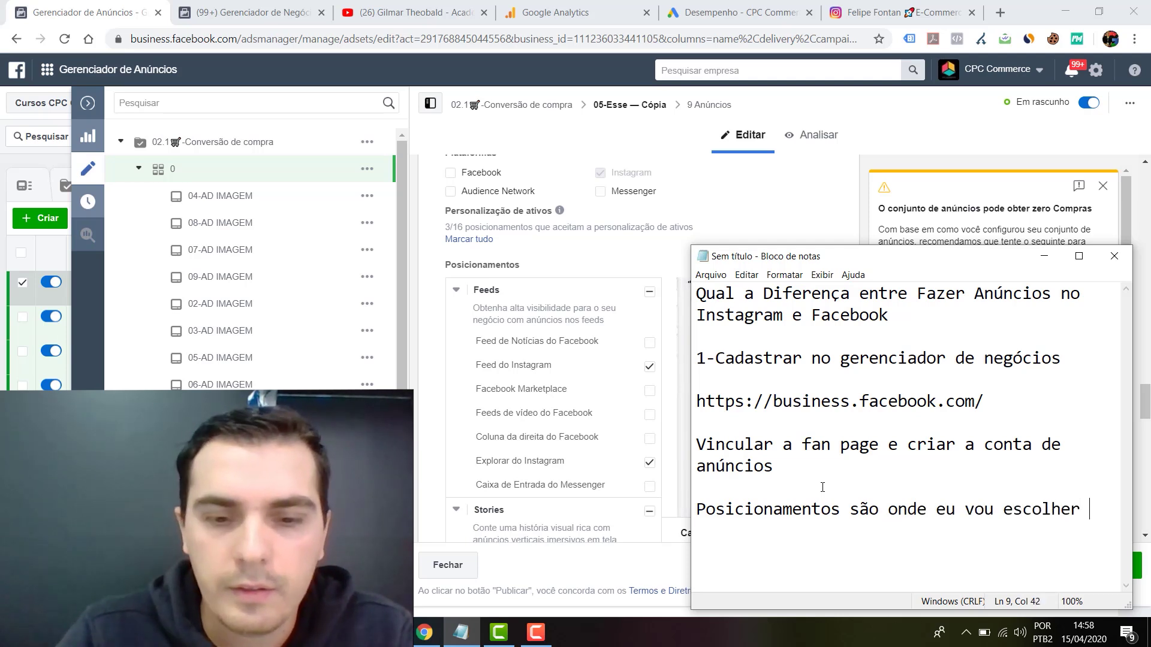
text( q)
key(BackSpace)
text(se ira a)
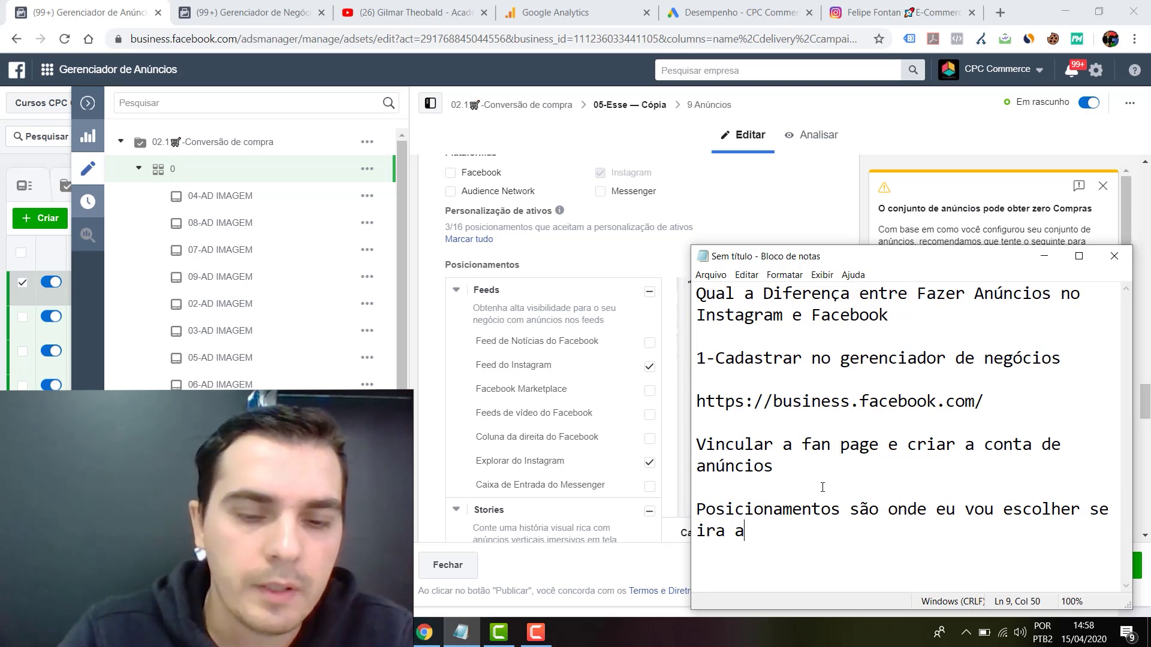
text(presentar o anuncios no fac)
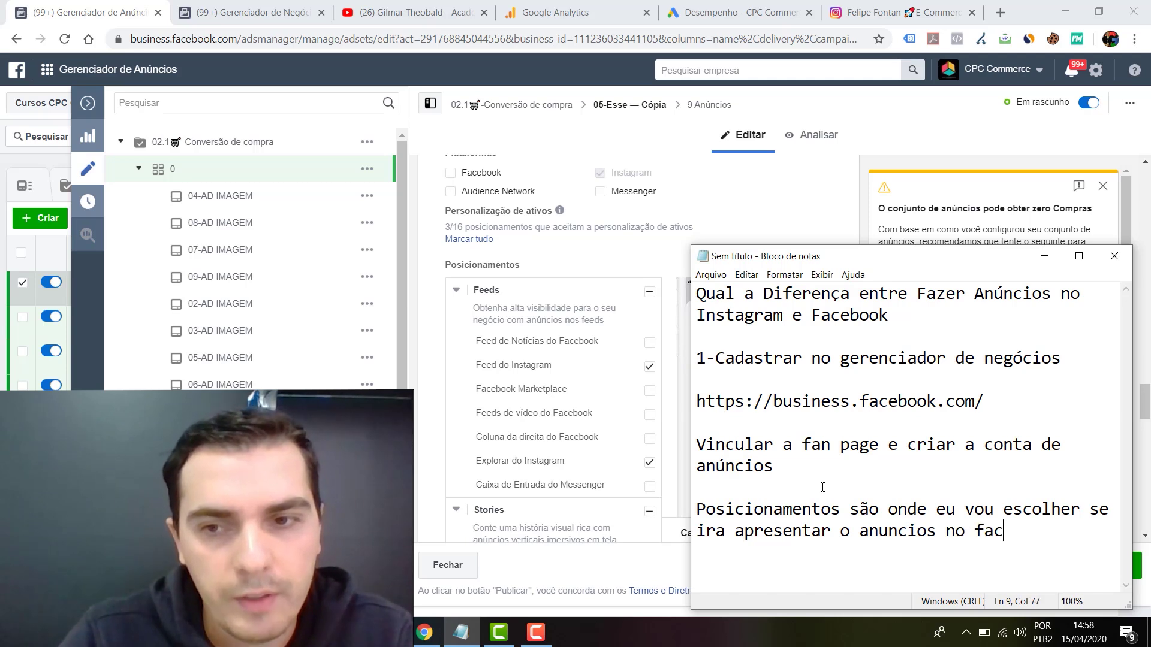
text(e ou no insta)
key(Return)
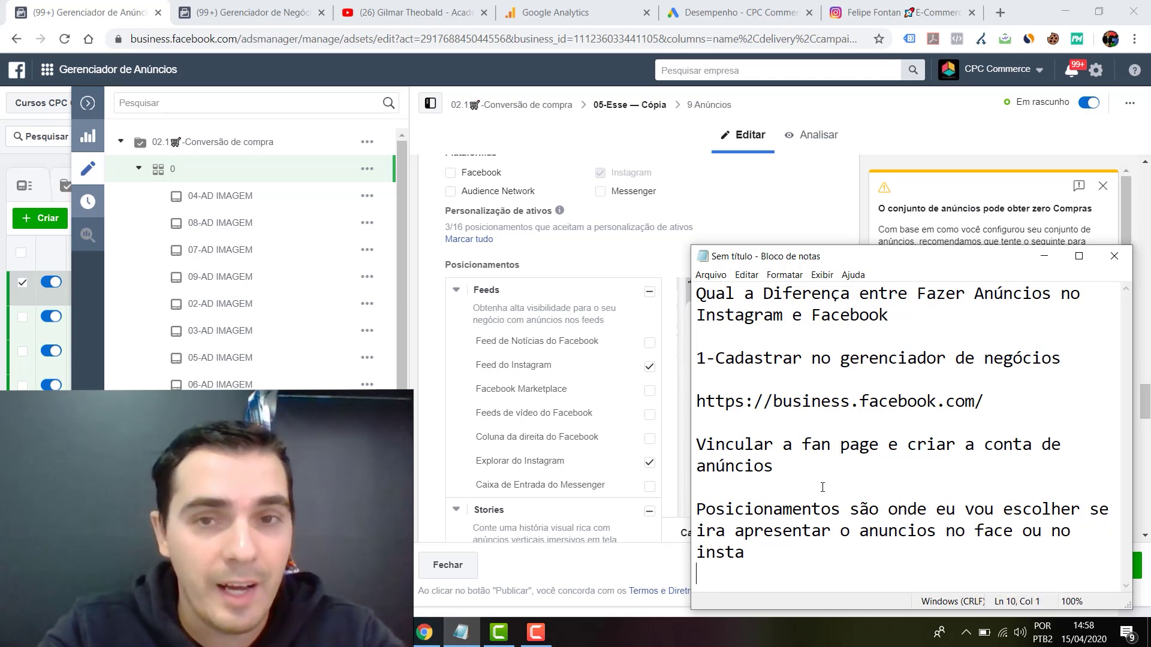
Step: Add the line "FAce adas = gerenciador de negocios ou bu Bm" at the end of the Notepad notes
key(Return)
text(FAce)
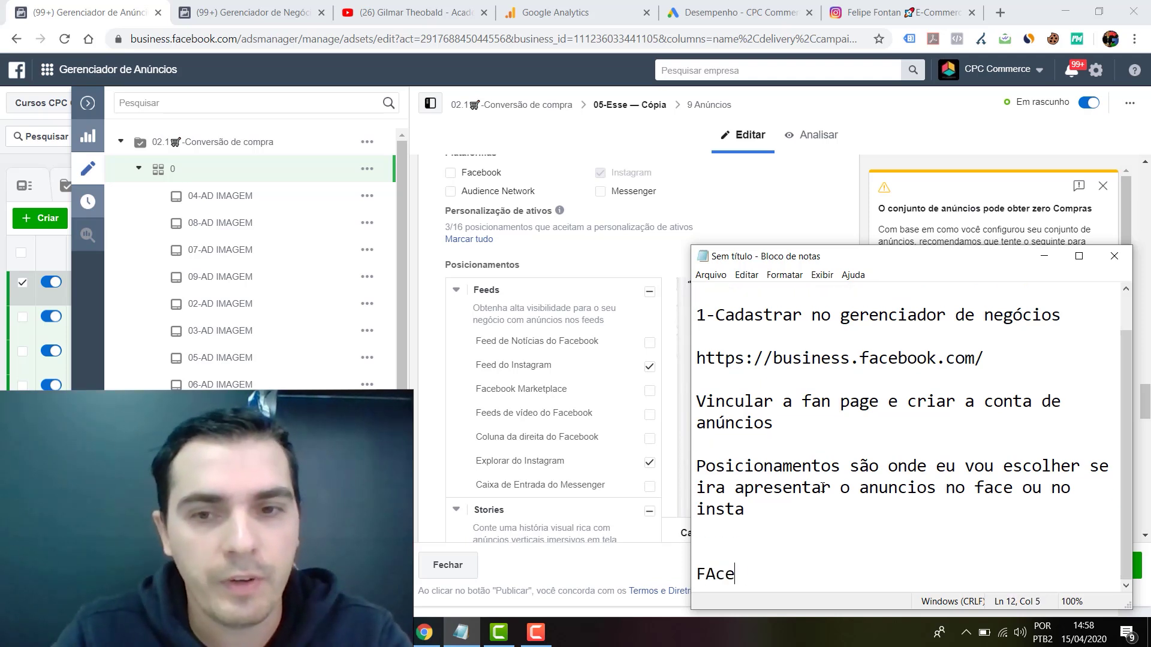
text( adas = )
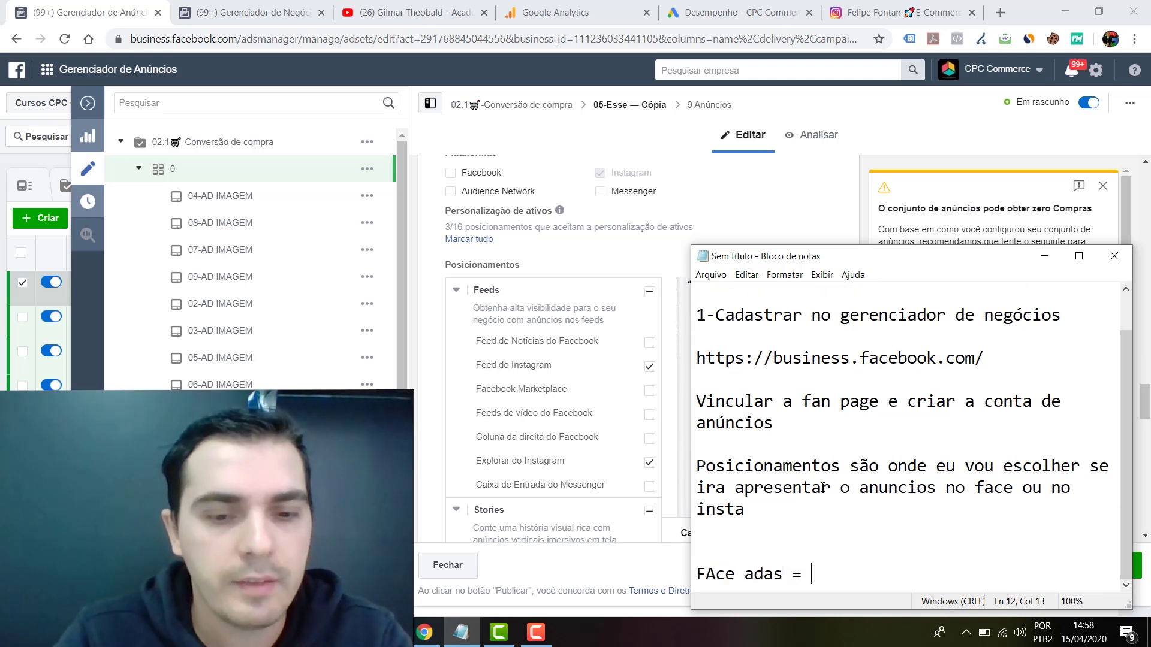
text(gerenciador de ne)
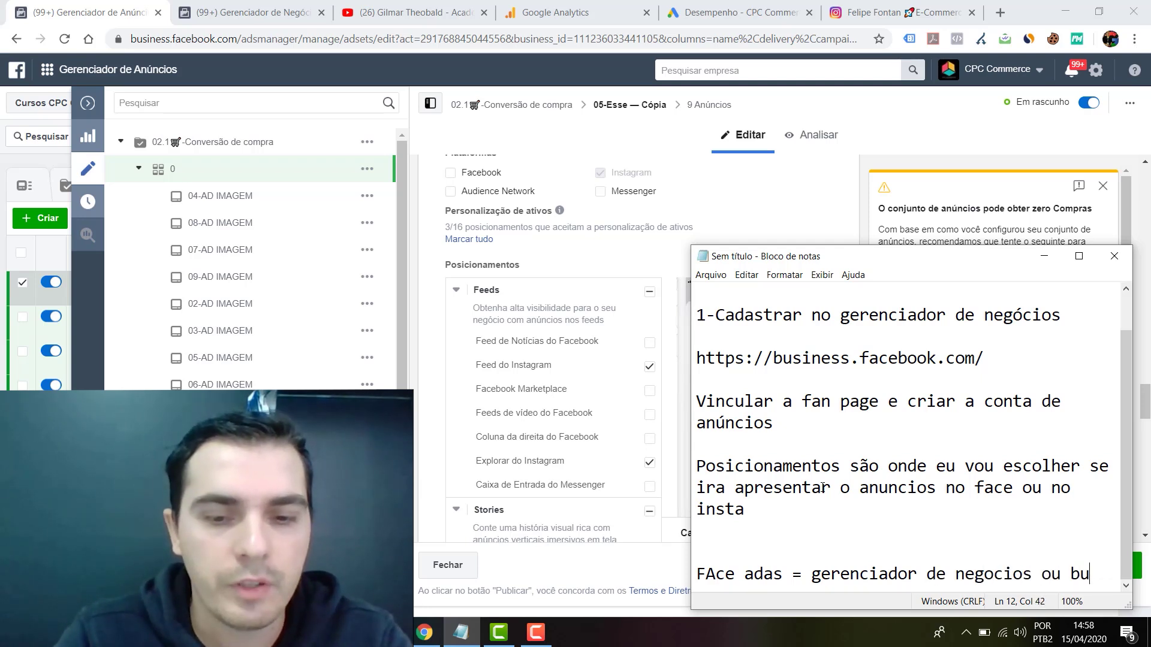
text(gocios ou bu B)
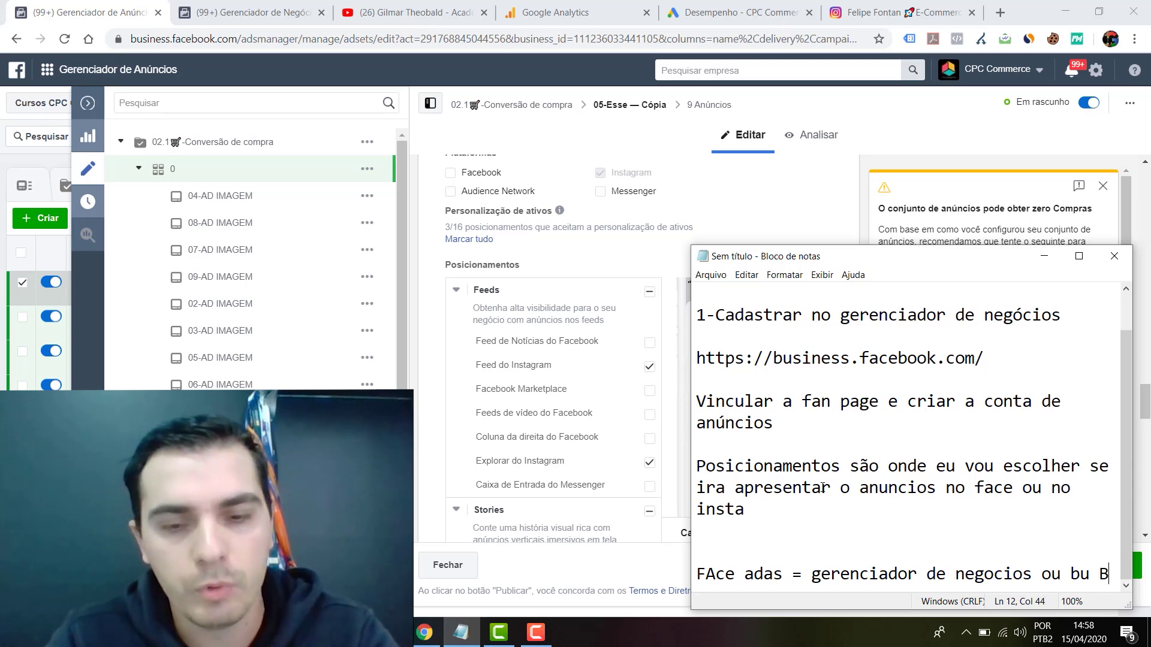
text(m)
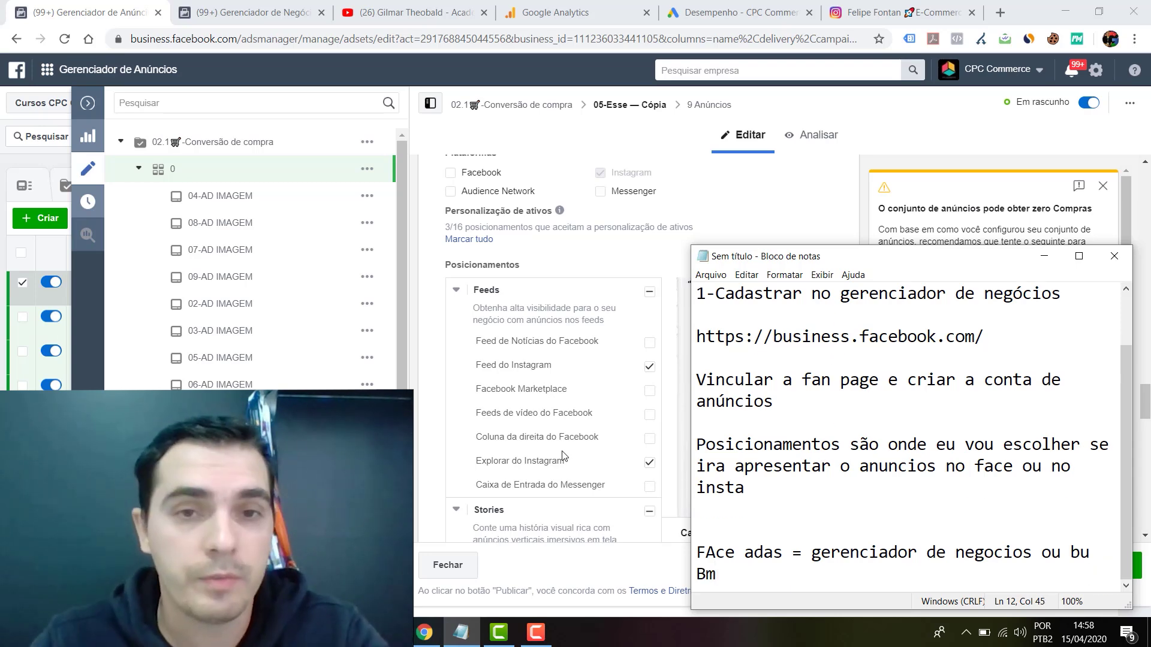
Step: Return to Ads Manager, leave the ad set editor and list the ads inside the 05-Esse — Cópia ad set
click(679, 215)
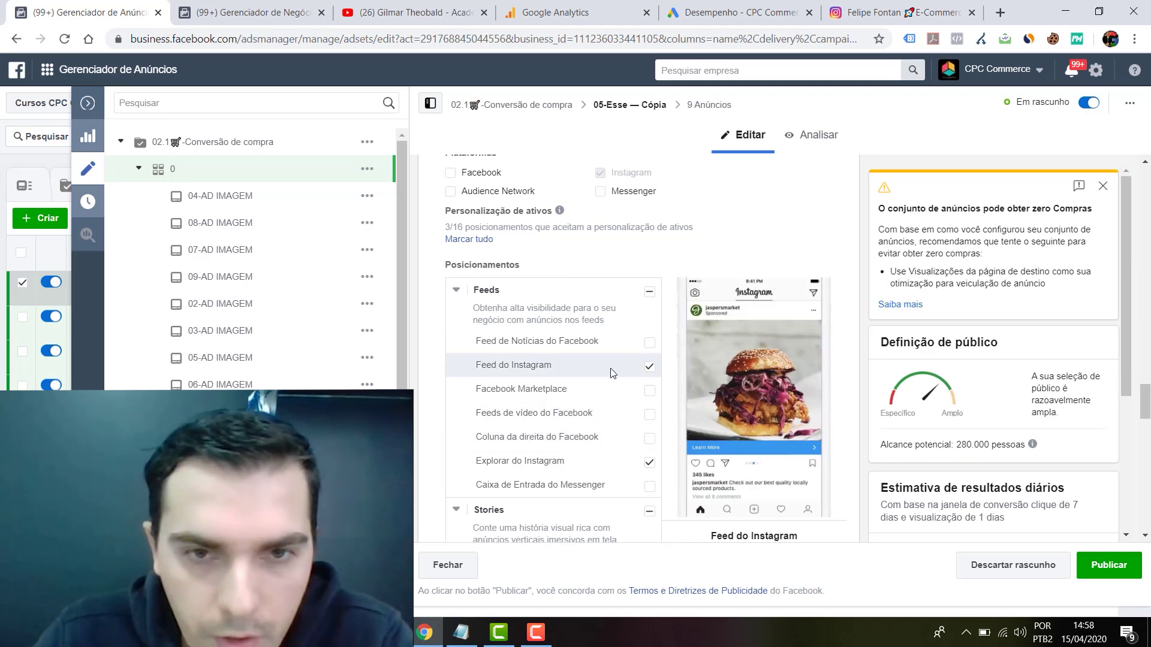
scroll(564, 459, down, 2)
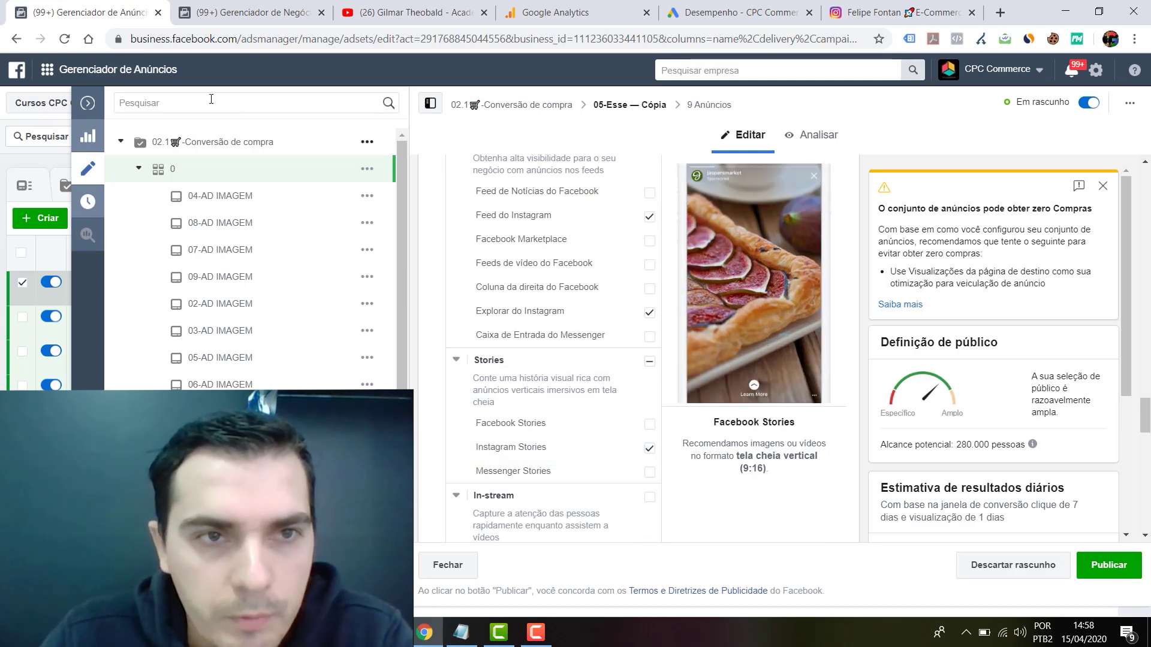
click(83, 107)
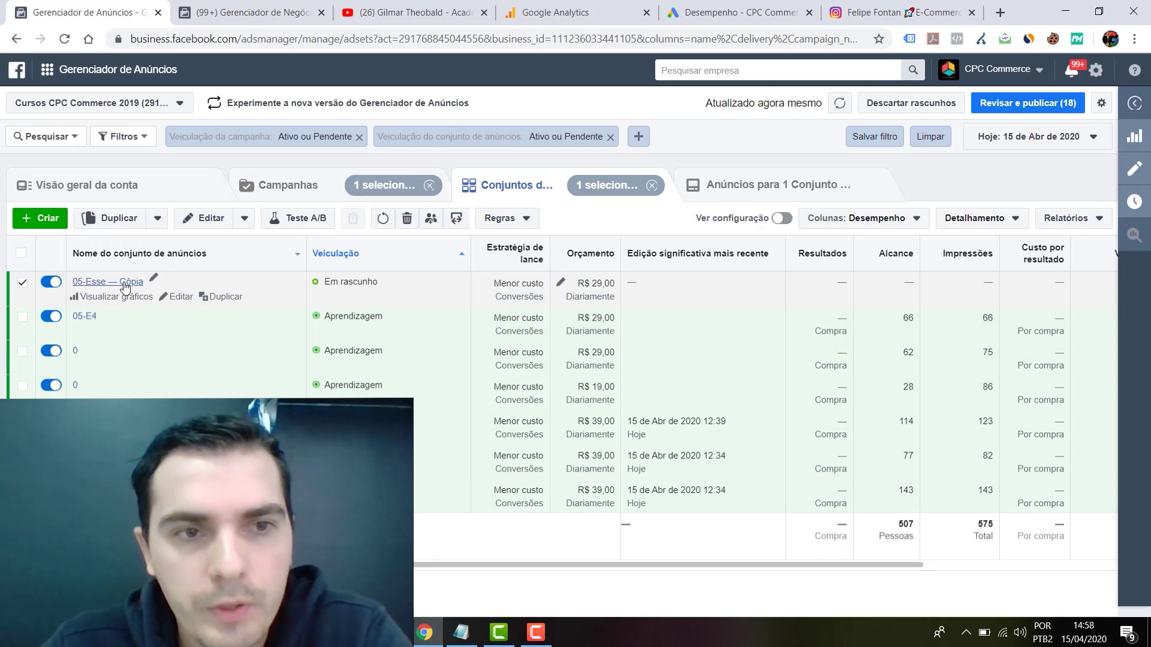
click(125, 283)
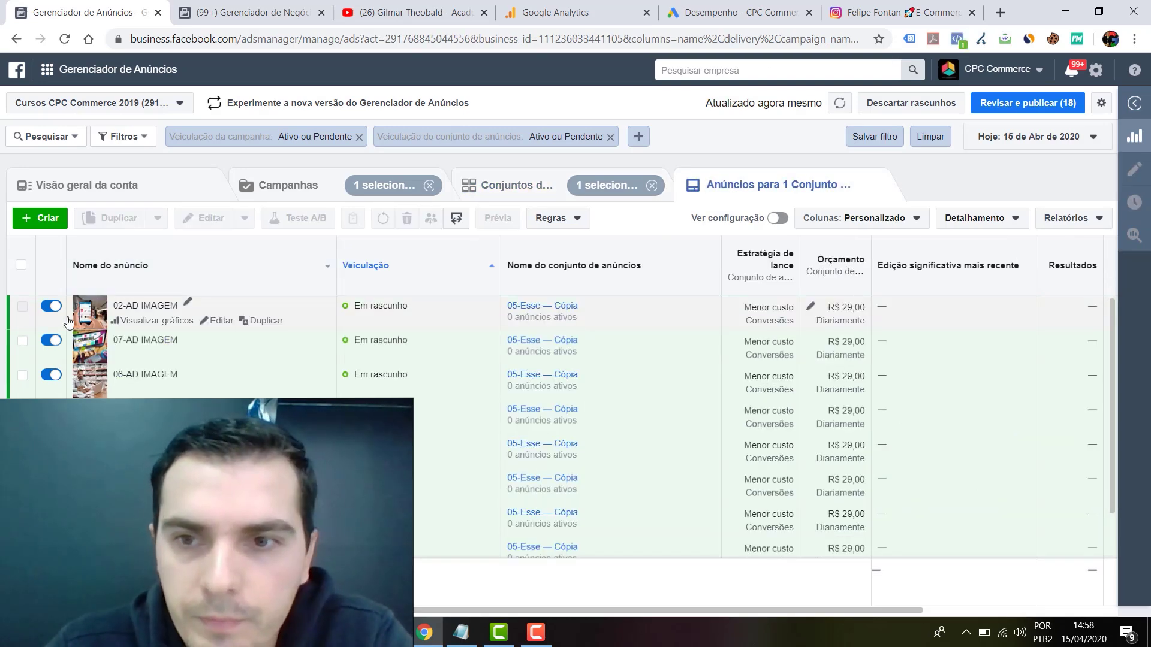
Step: Preview the 02-AD IMAGEM ad in the Feed do Instagram and Instagram Stories formats, then close the preview
click(71, 321)
click(495, 220)
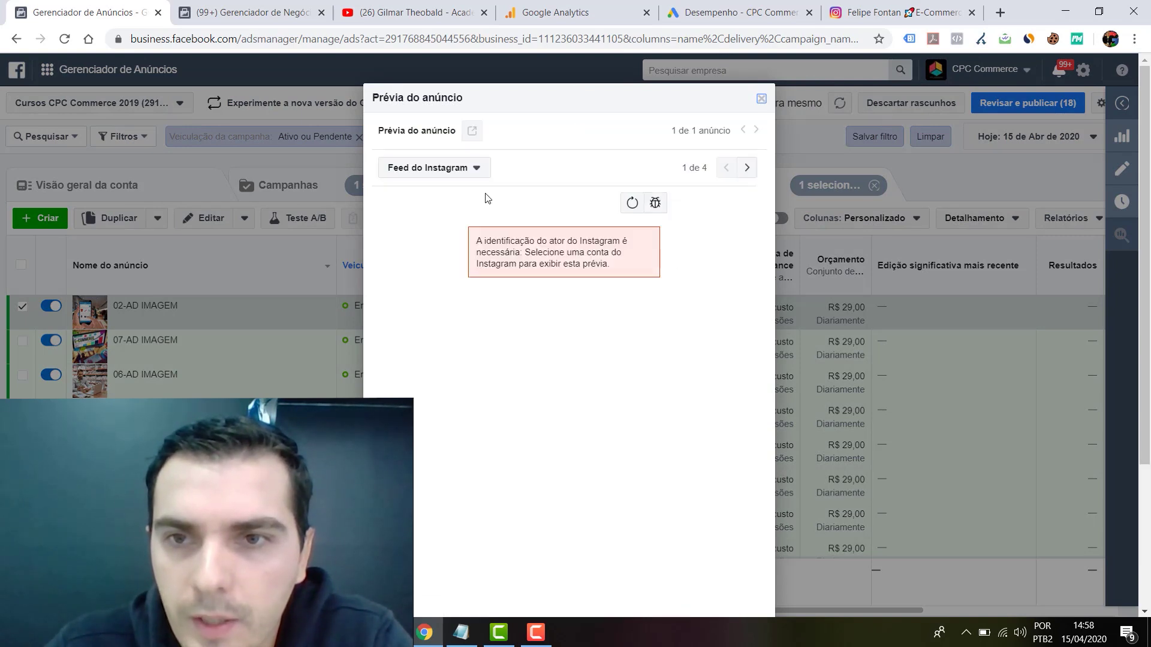
click(450, 175)
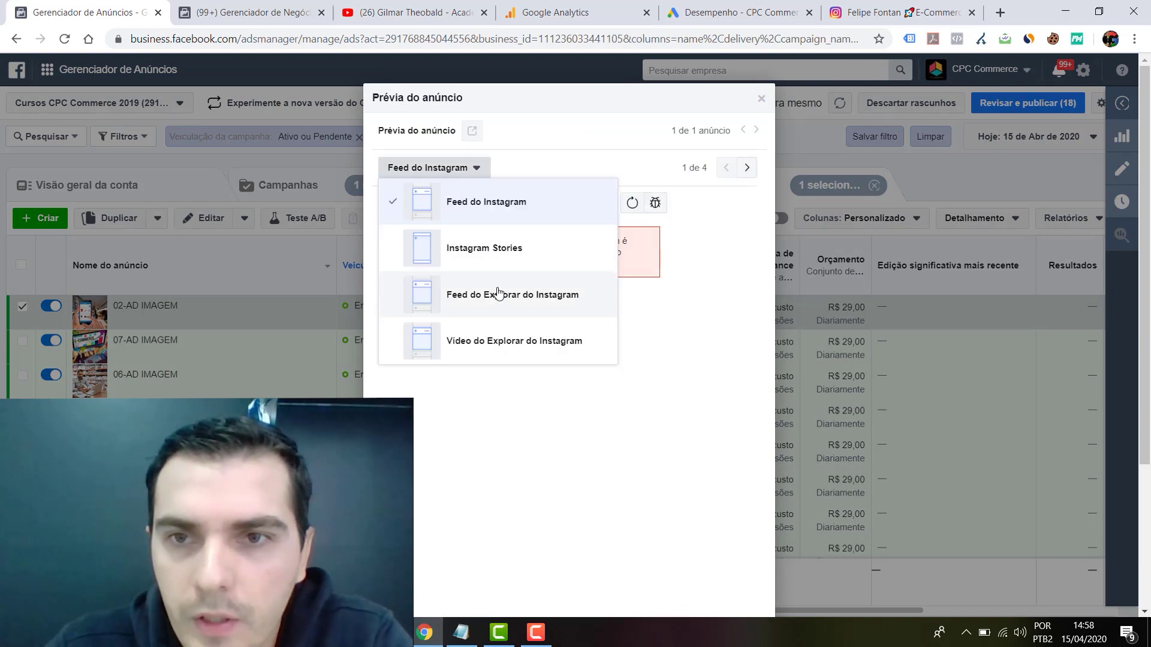
click(490, 252)
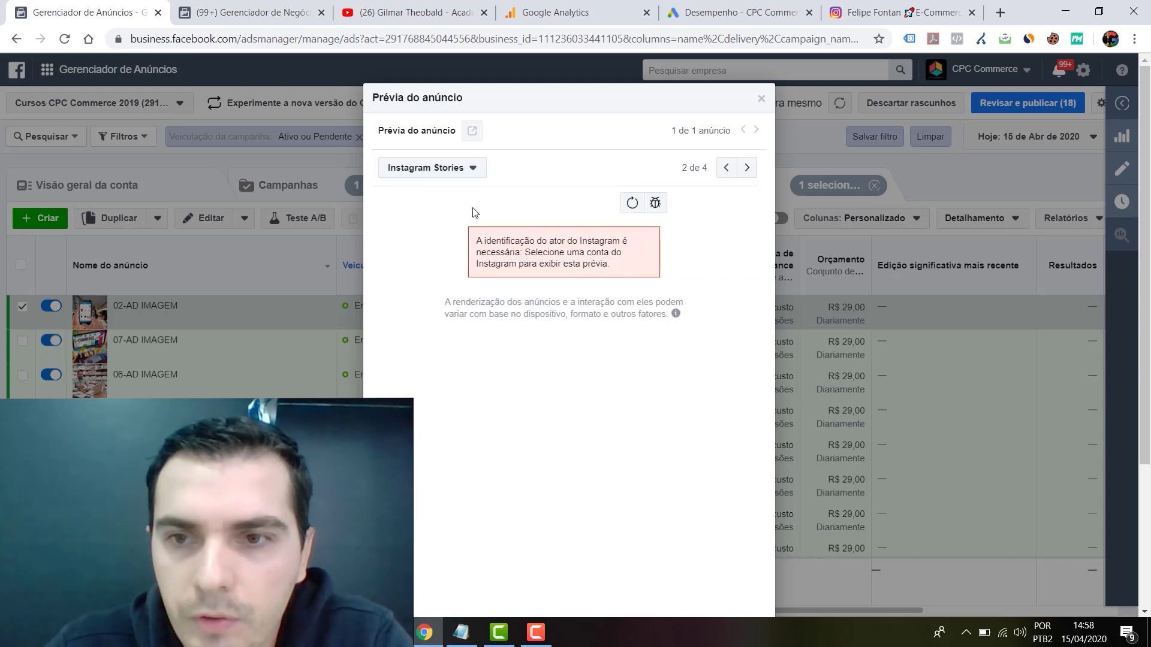
click(454, 171)
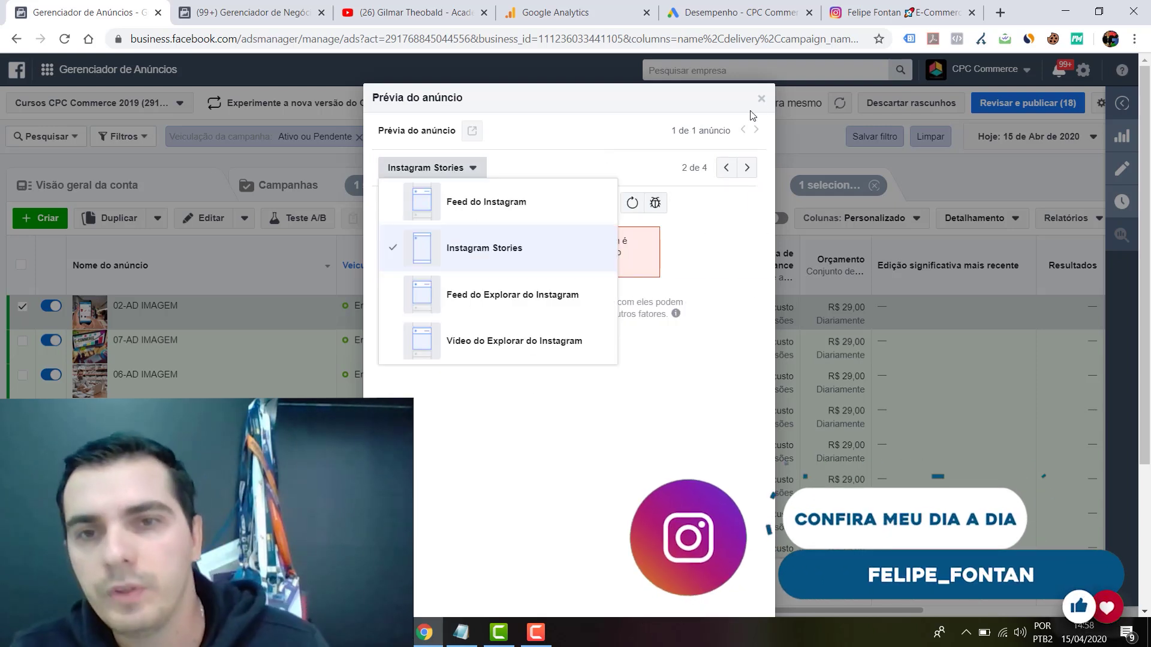
click(761, 98)
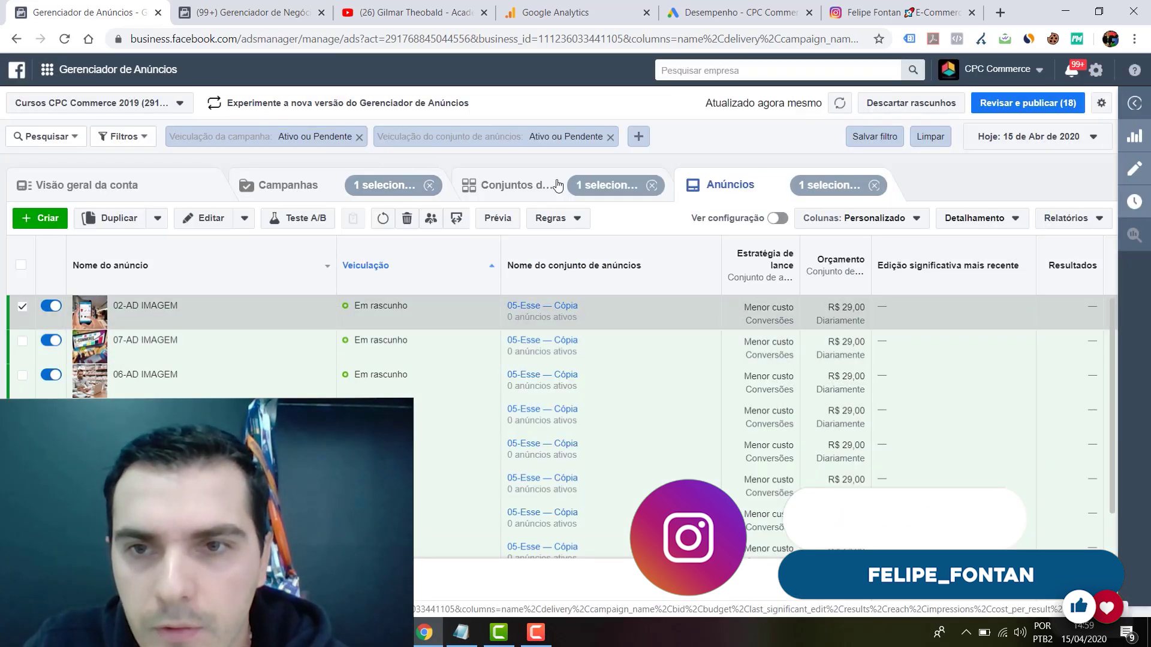
Step: Edit the 02-AD IMAGEM ad to assign the advertiser's Instagram account as its identity, then leave the editor
click(515, 186)
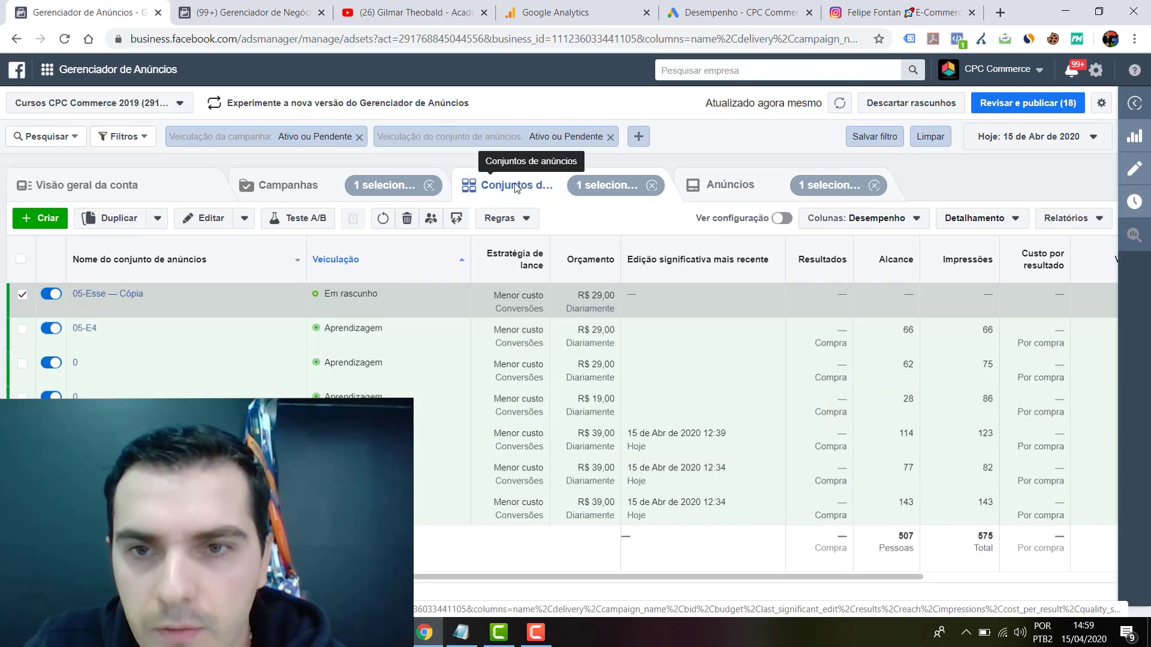
click(118, 296)
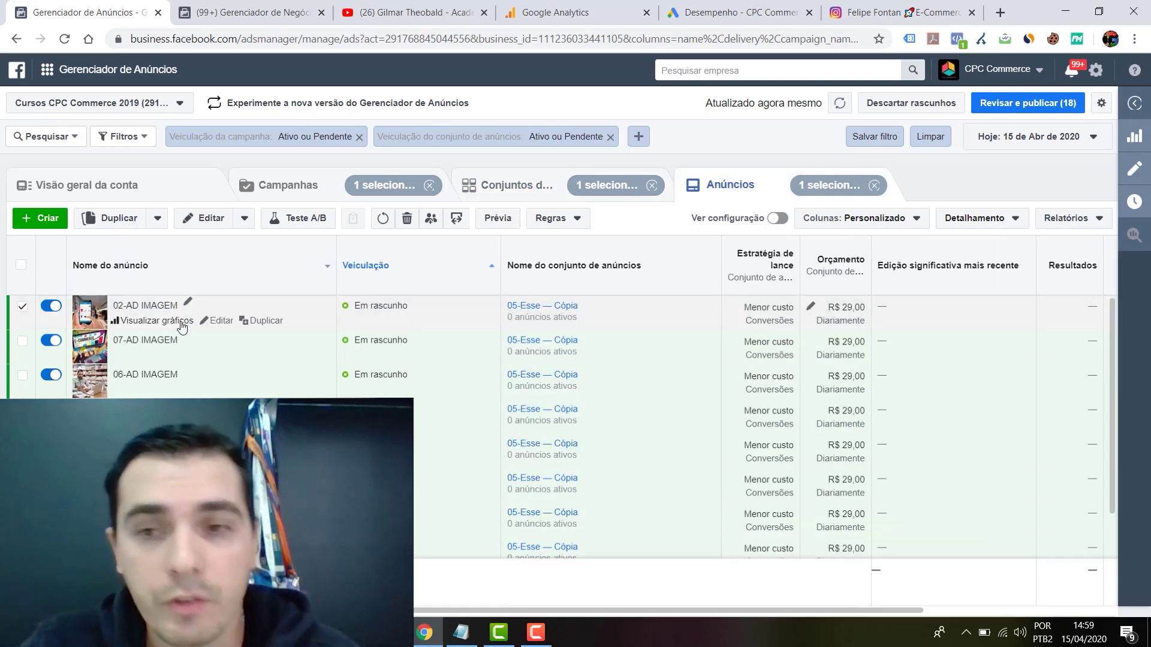
click(221, 322)
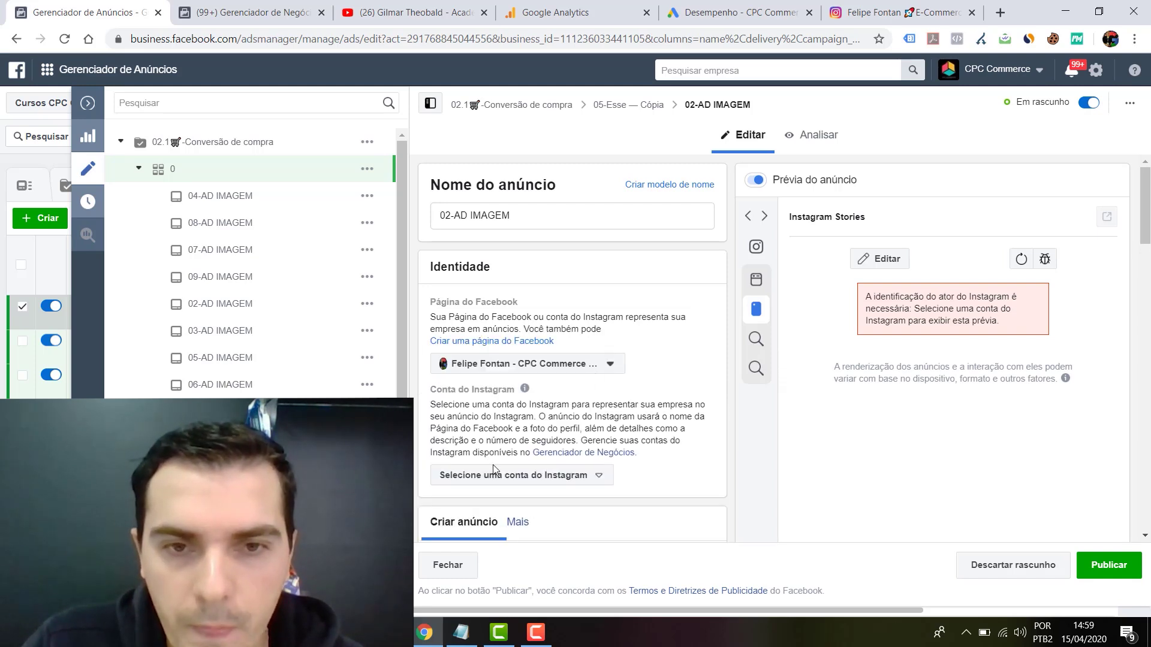
click(490, 476)
key(Return)
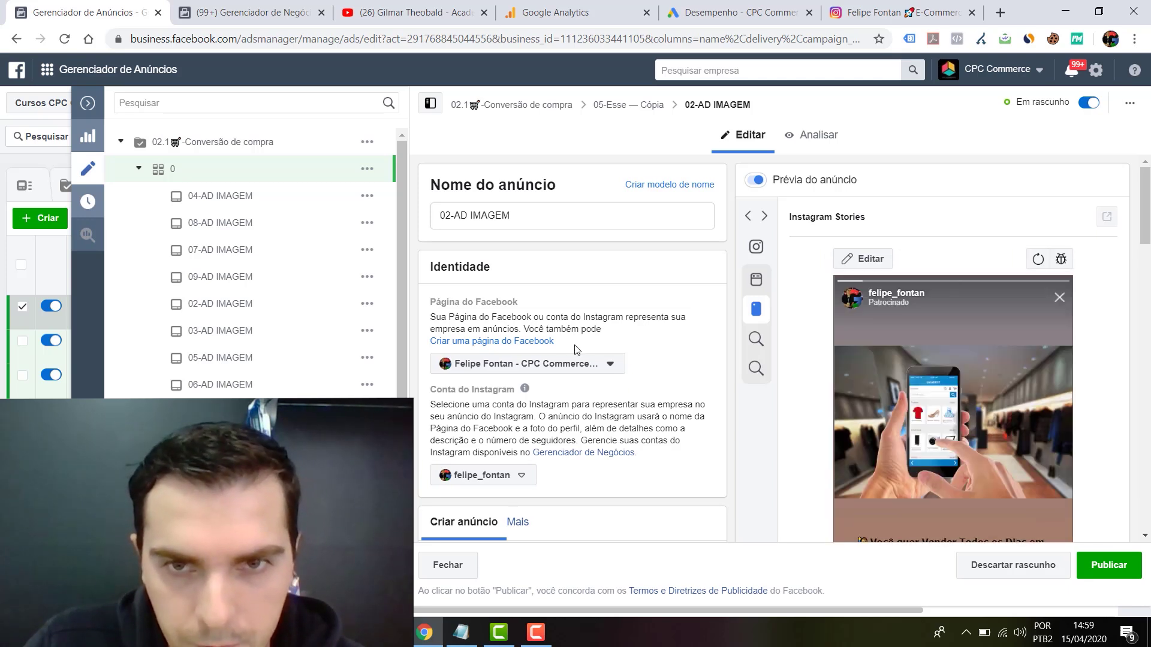
scroll(1019, 410, down, 3)
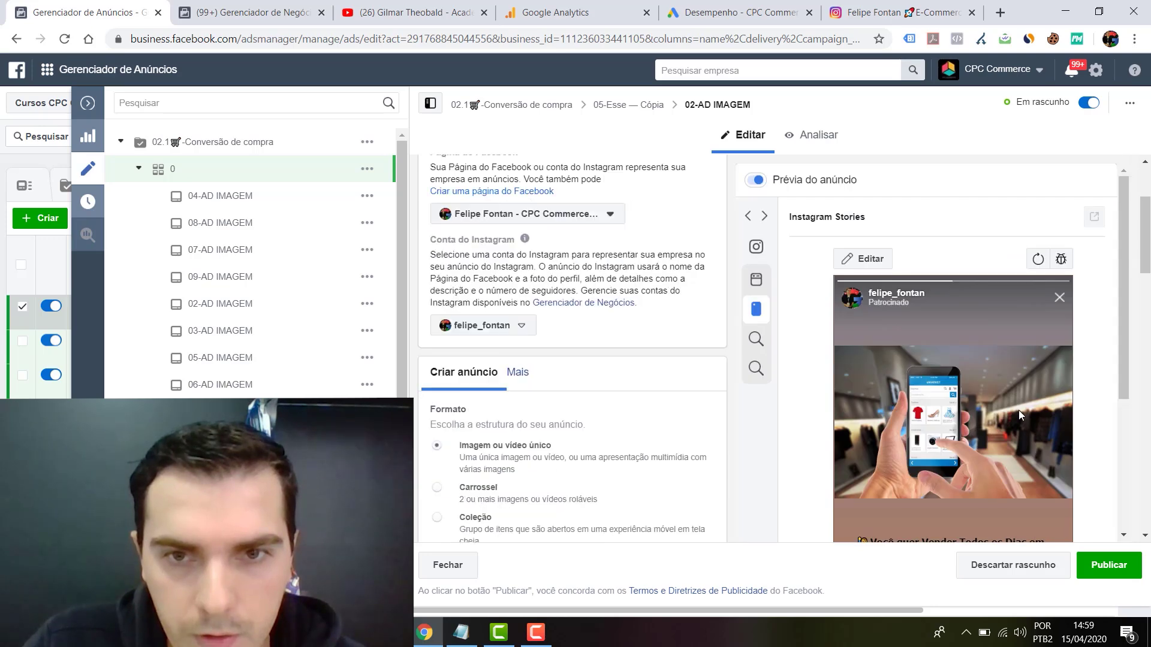
click(87, 103)
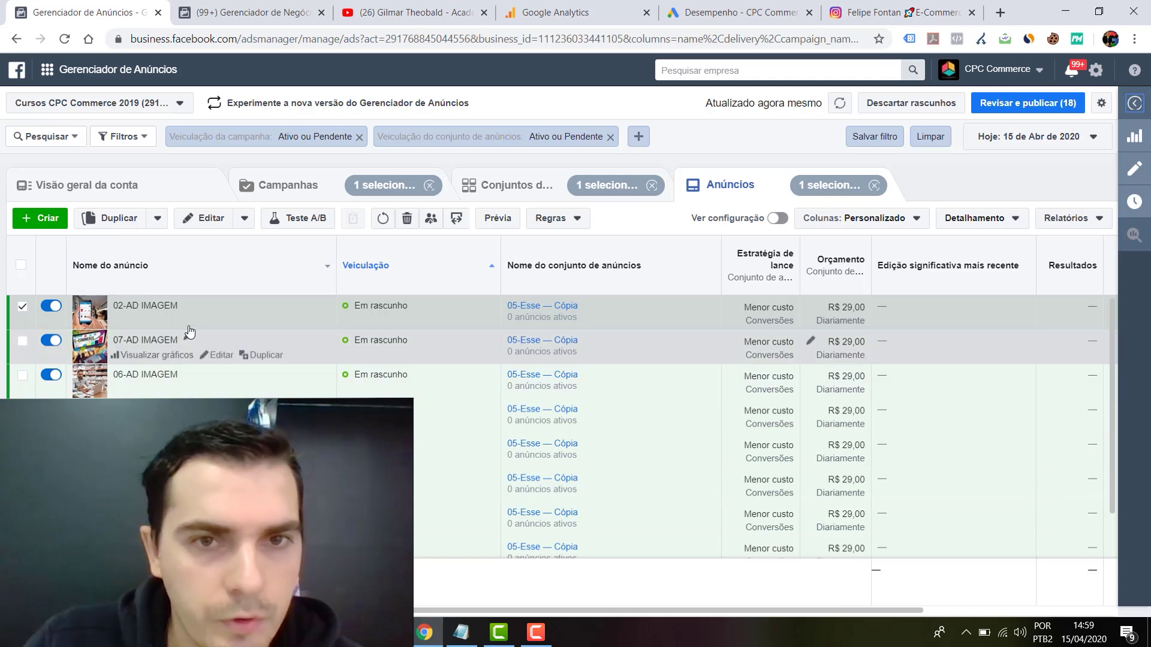
Step: Reopen the 02-AD IMAGEM ad and examine its previews for Instagram Stories, Instagram feed, Explore feed and Explore video
click(219, 321)
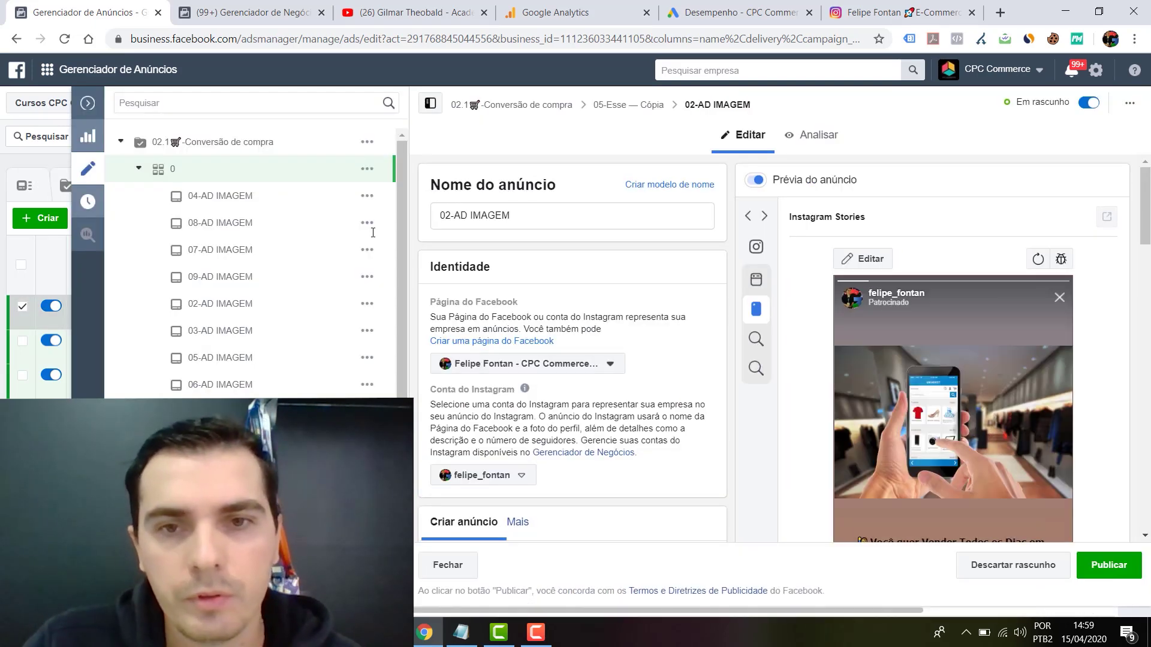
scroll(806, 407, down, 3)
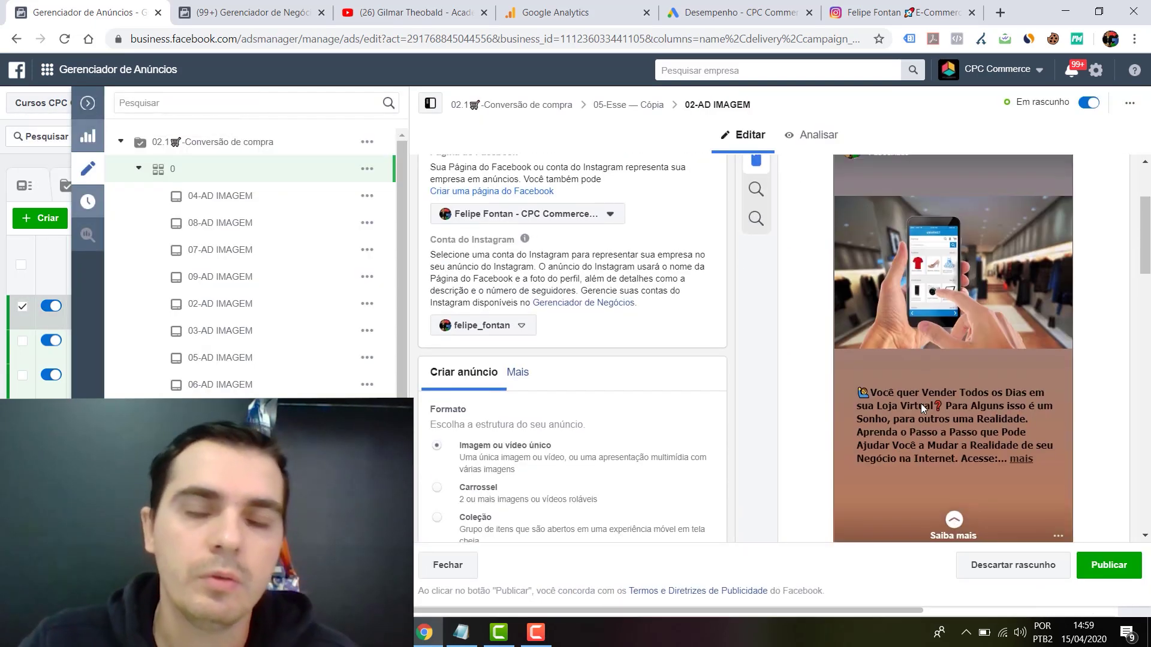
scroll(917, 513, down, 2)
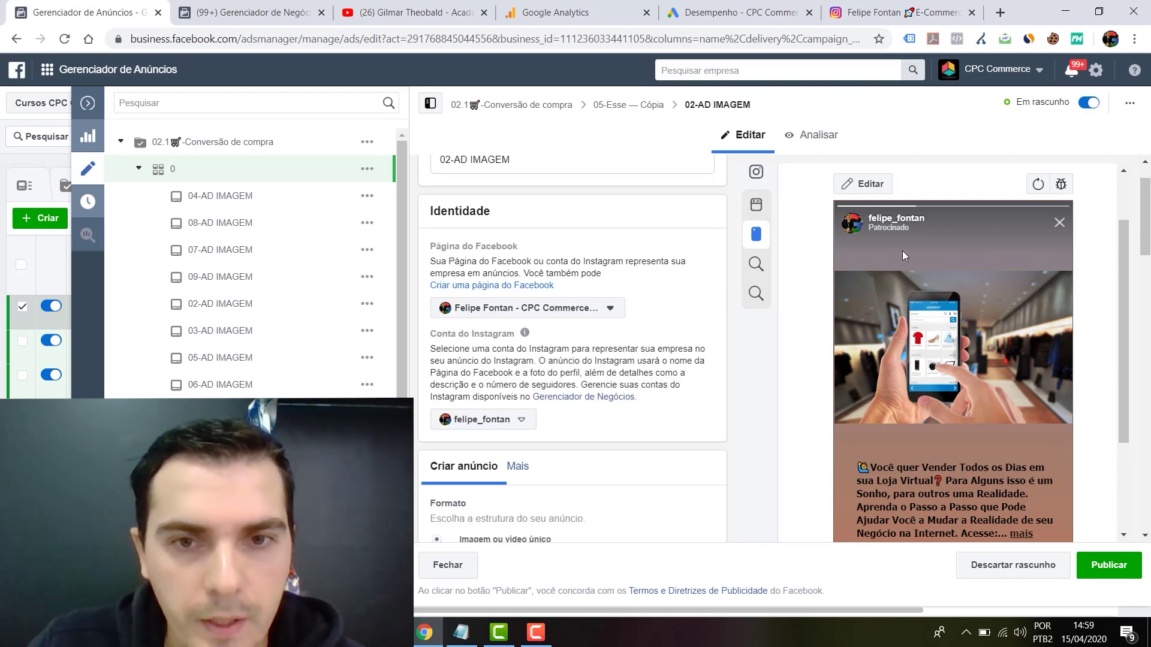
click(800, 206)
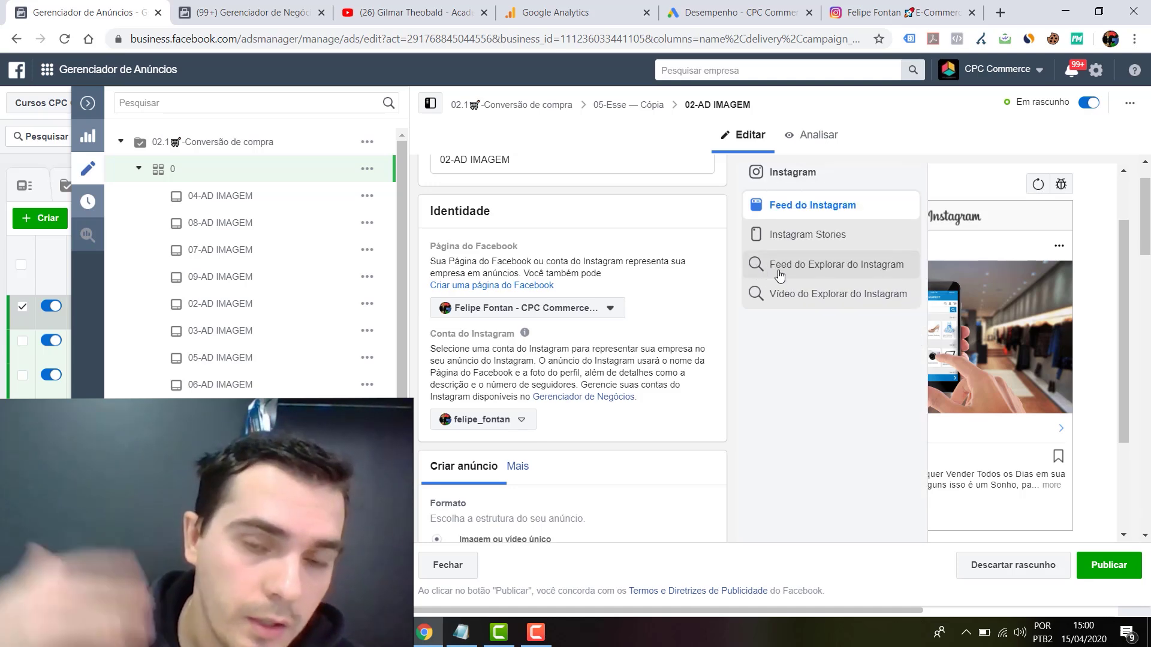
click(779, 273)
mouse_move(759, 298)
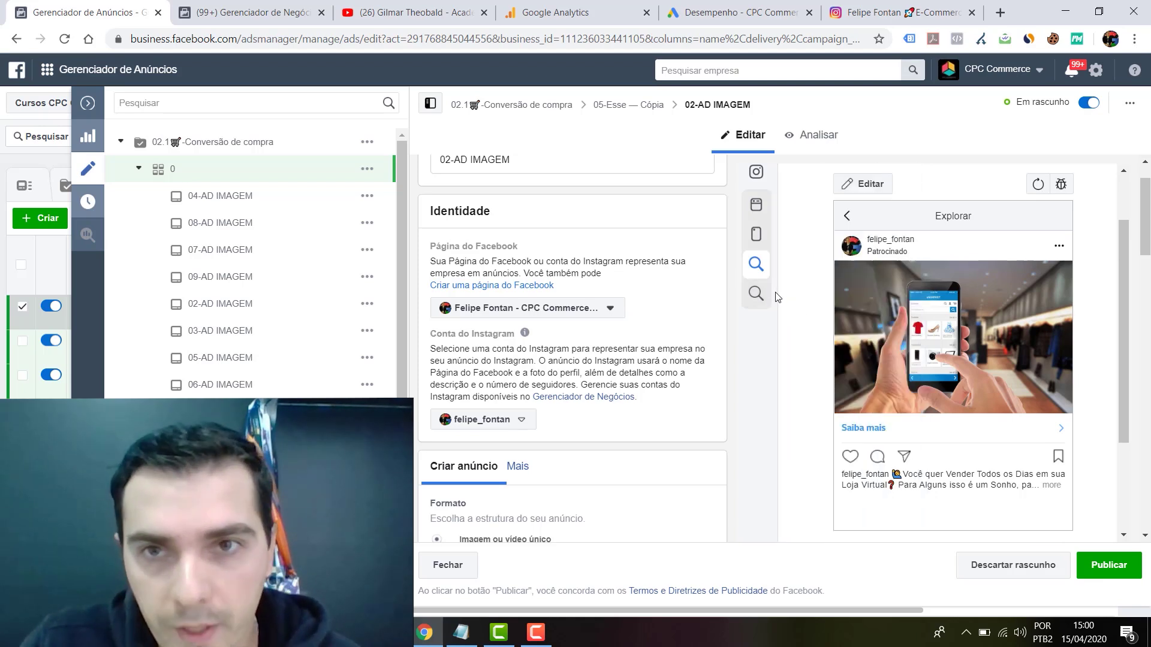
click(810, 295)
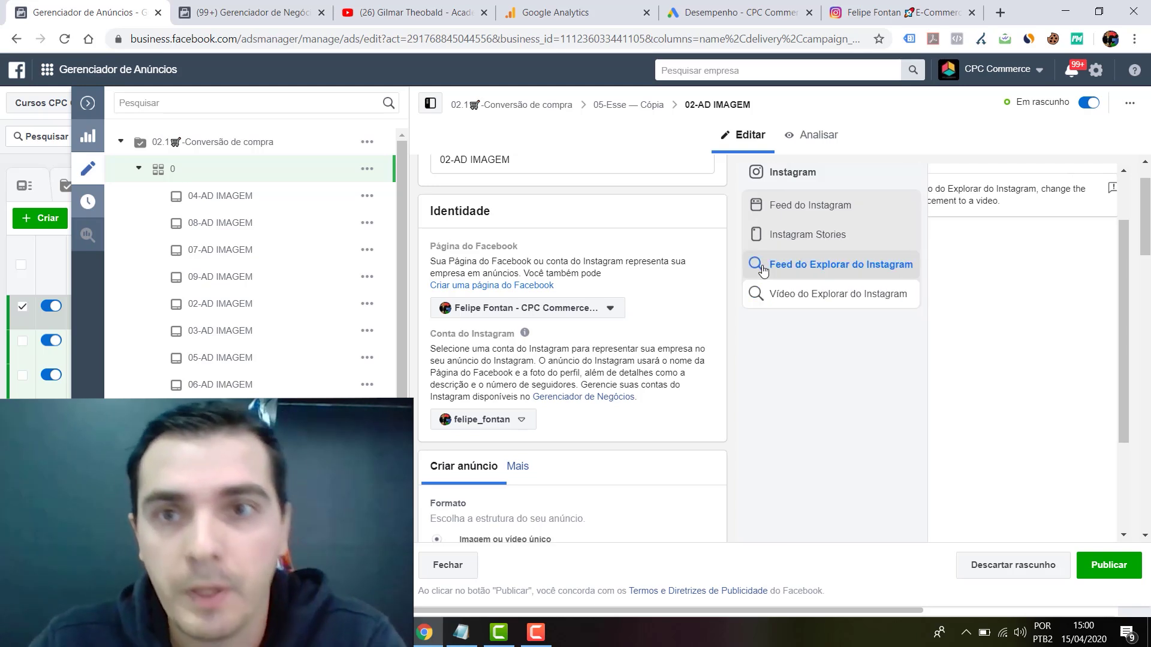
click(763, 270)
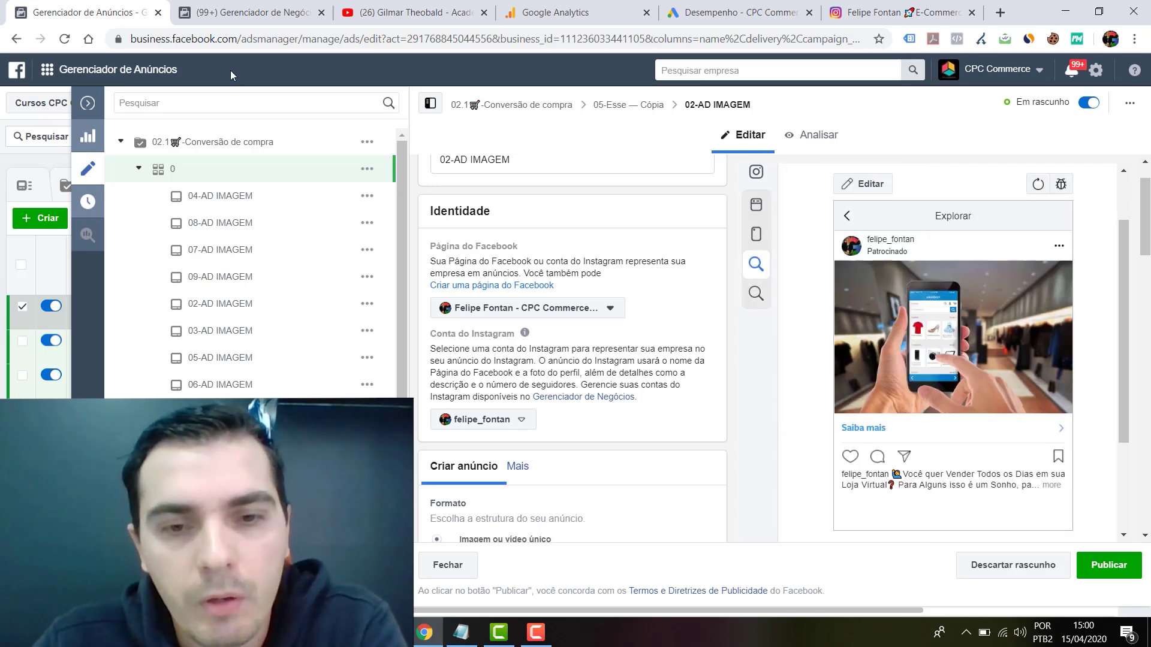
Step: Leave the ad editor and open the 05-Esse — Cópia ad set for editing
click(87, 105)
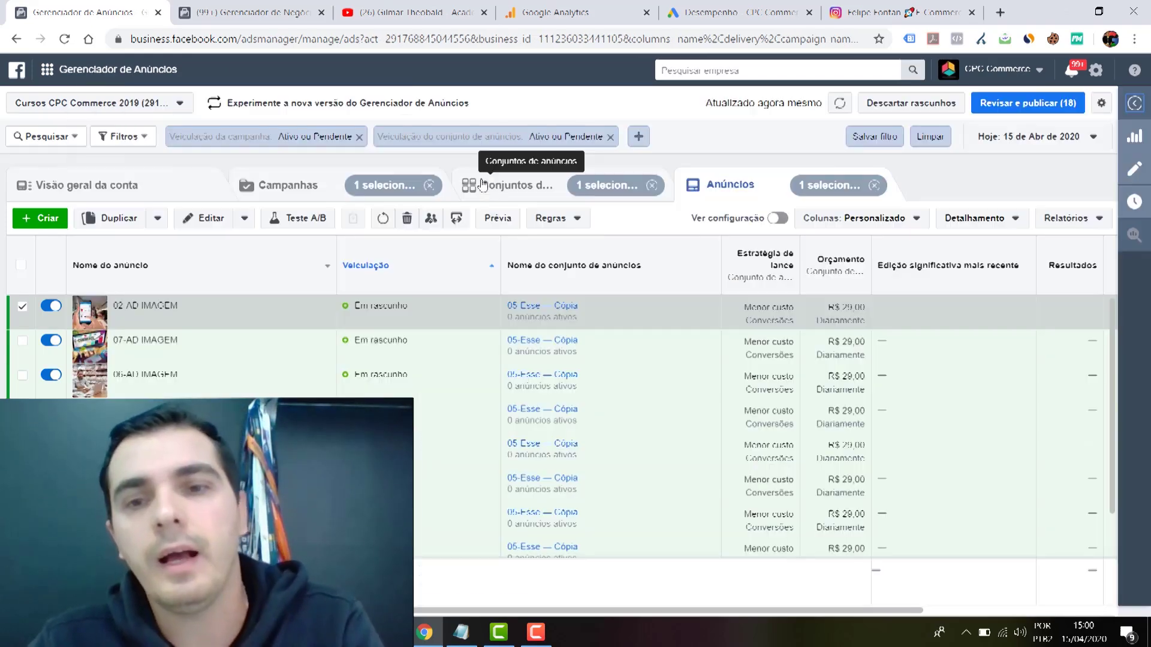
click(507, 186)
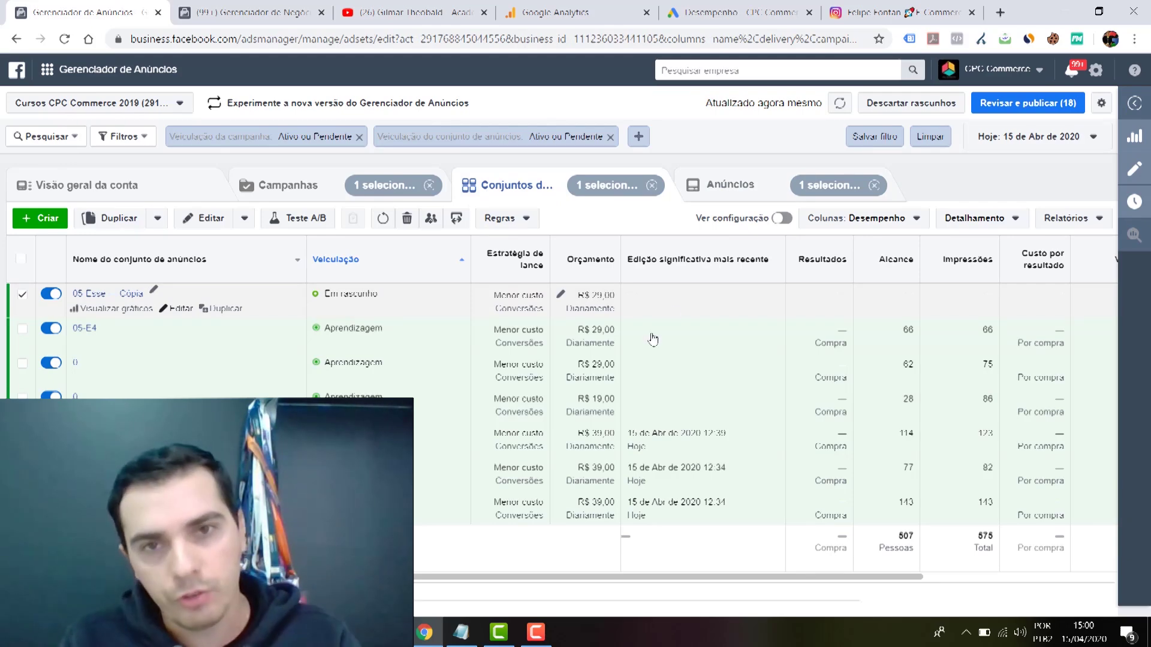
click(655, 329)
Step: Remove the Feed do Instagram, Explorar do Instagram and Instagram Stories placements from the 05-Esse — Cópia ad set, then leave the editor
scroll(637, 346, down, 15)
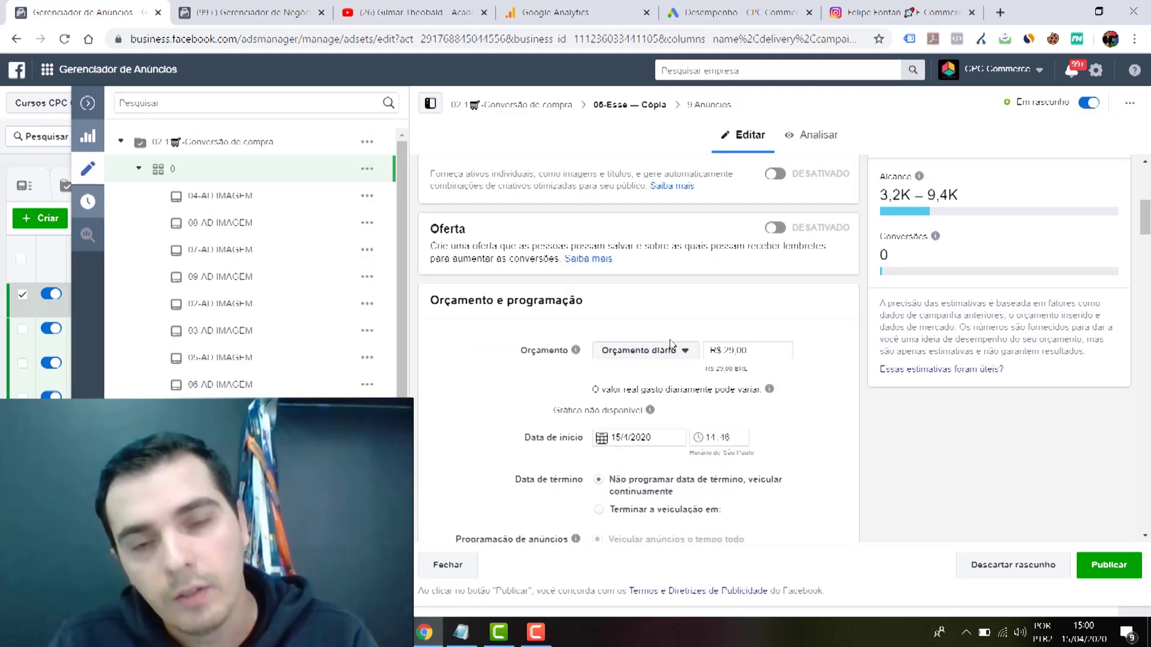
scroll(672, 344, down, 15)
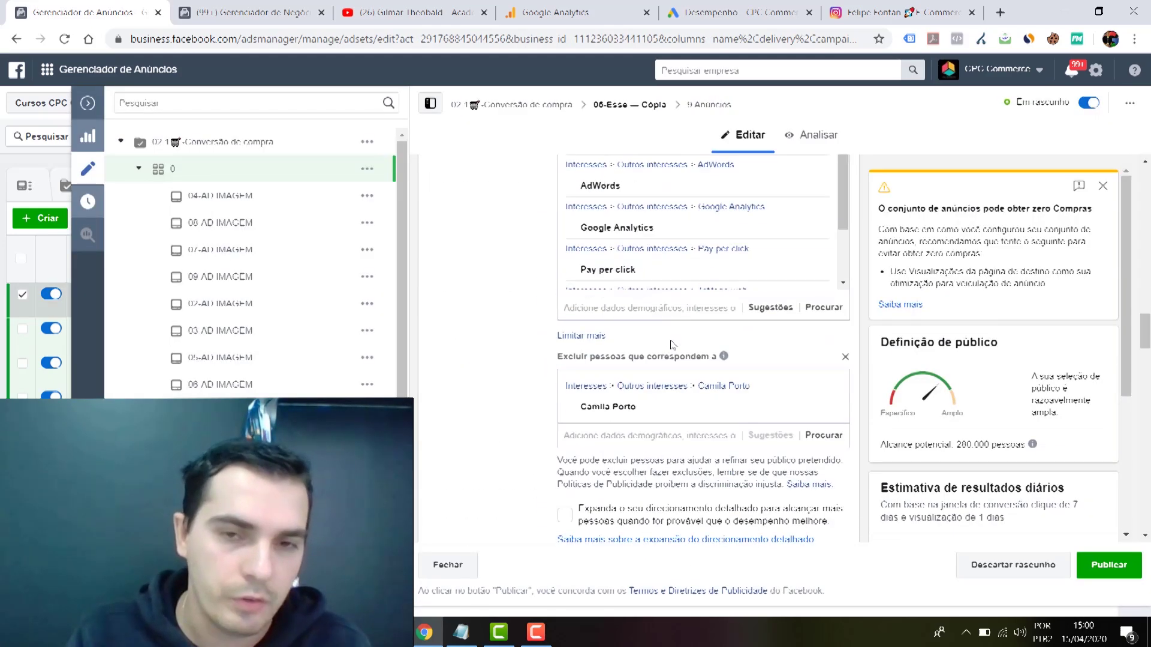
scroll(672, 345, down, 2)
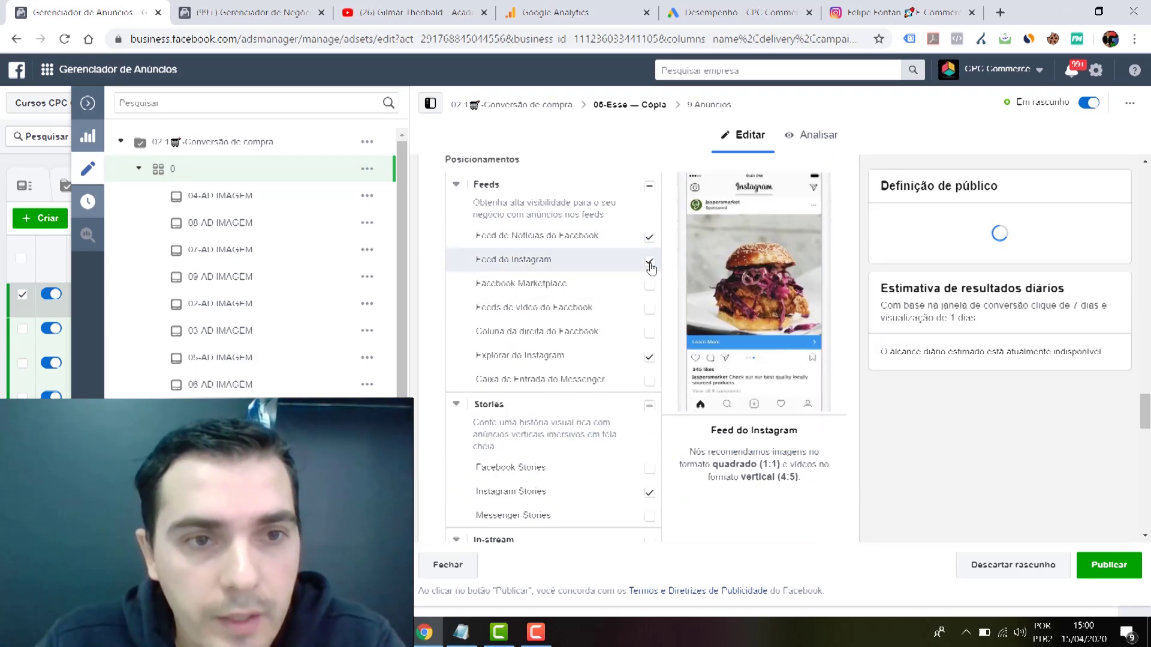
click(650, 360)
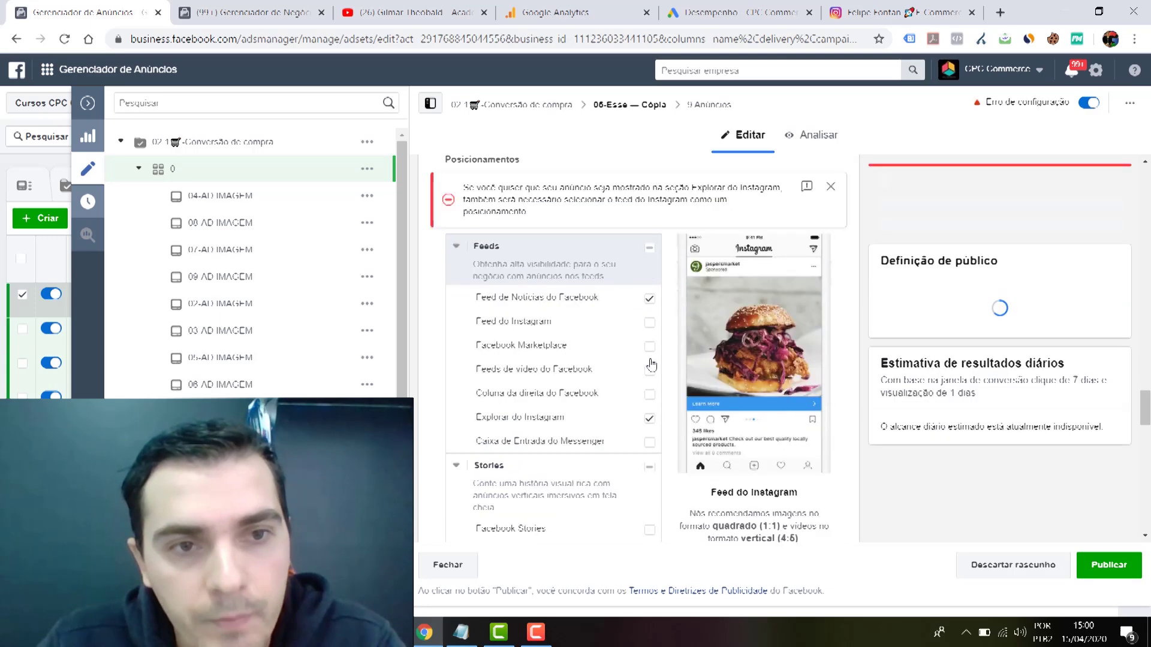
click(650, 419)
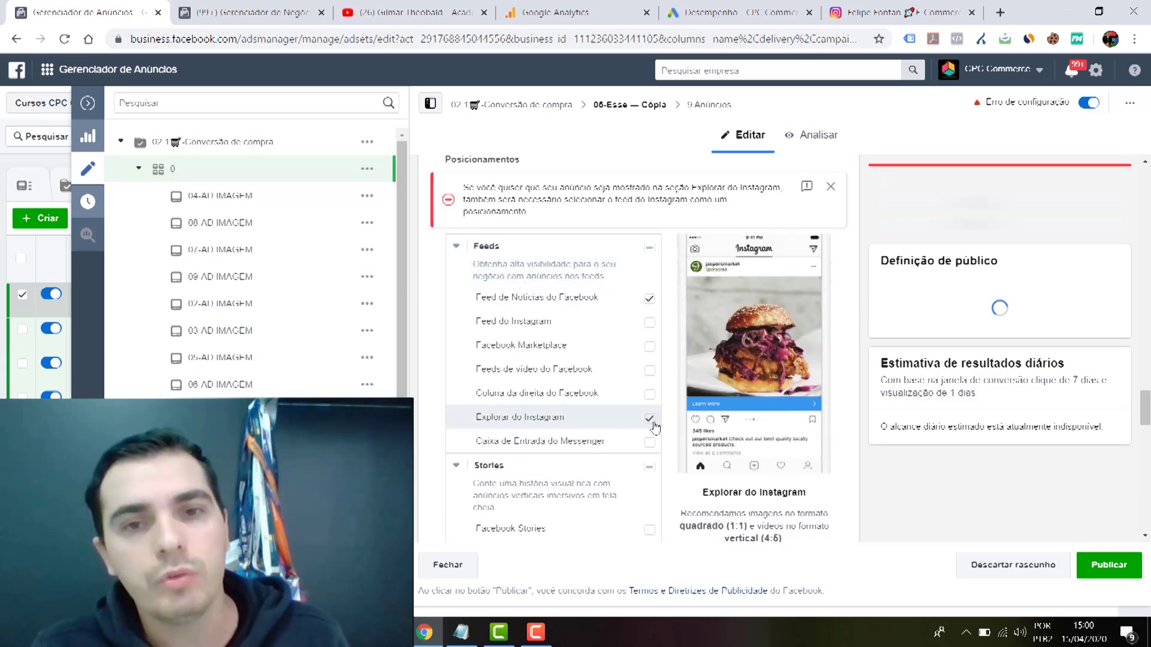
scroll(656, 422, down, 3)
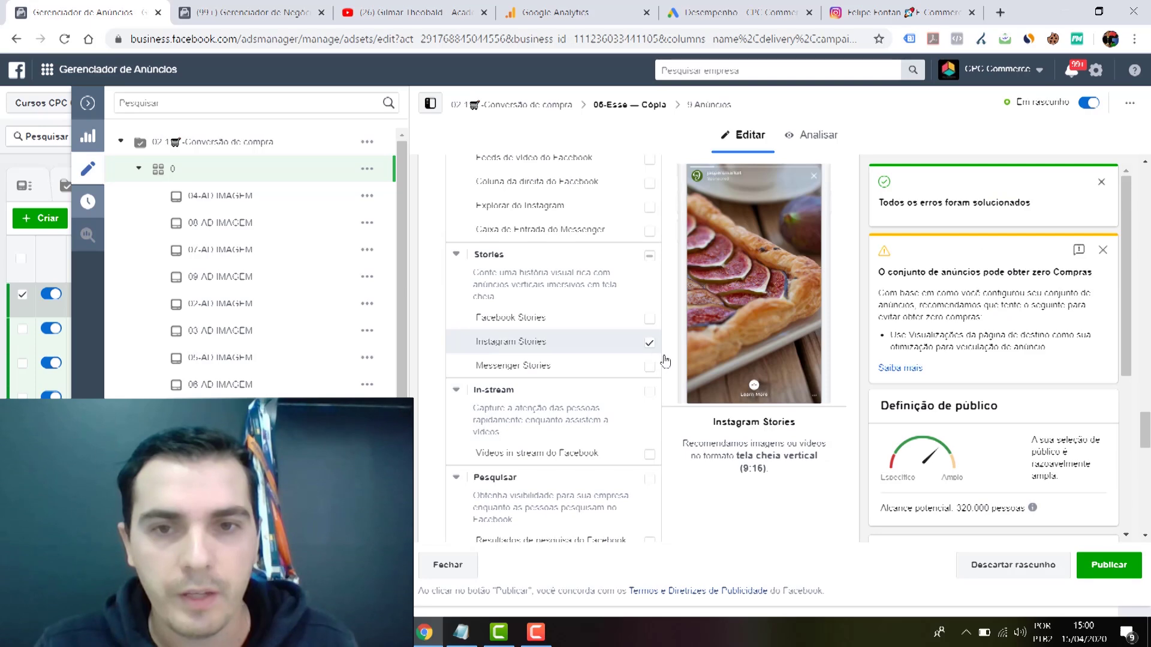
scroll(660, 360, up, 5)
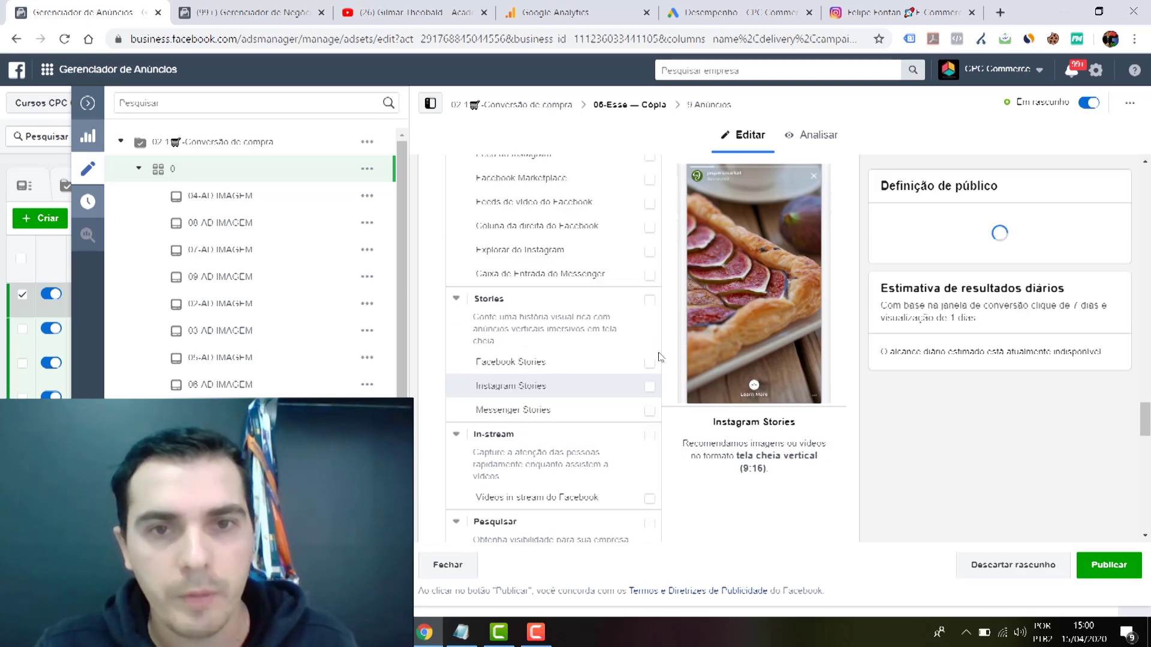
click(76, 107)
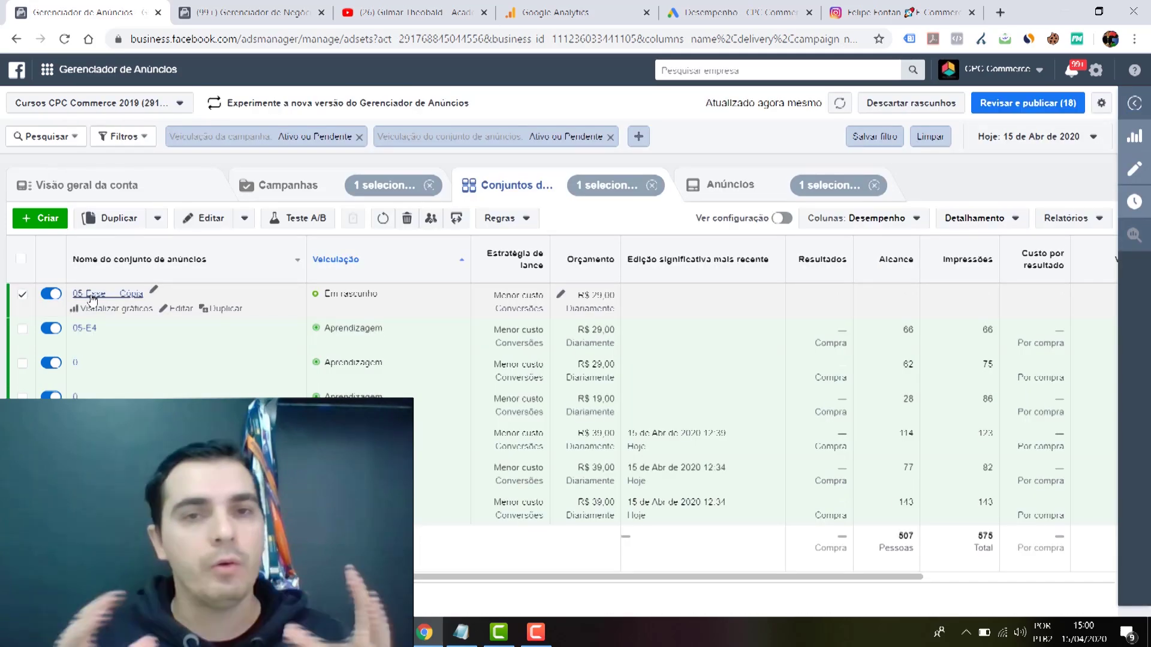
Step: Open the ad set's ads, preview the 02-AD IMAGEM ad in the mobile and desktop news feed formats, then close the preview
click(92, 296)
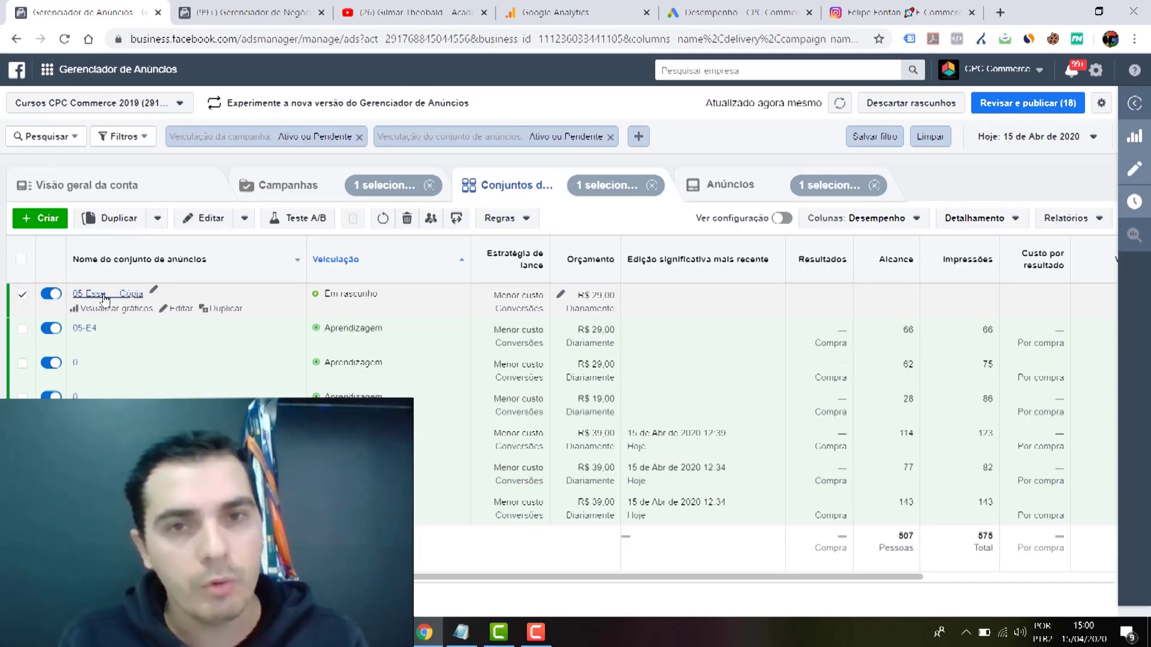
click(499, 219)
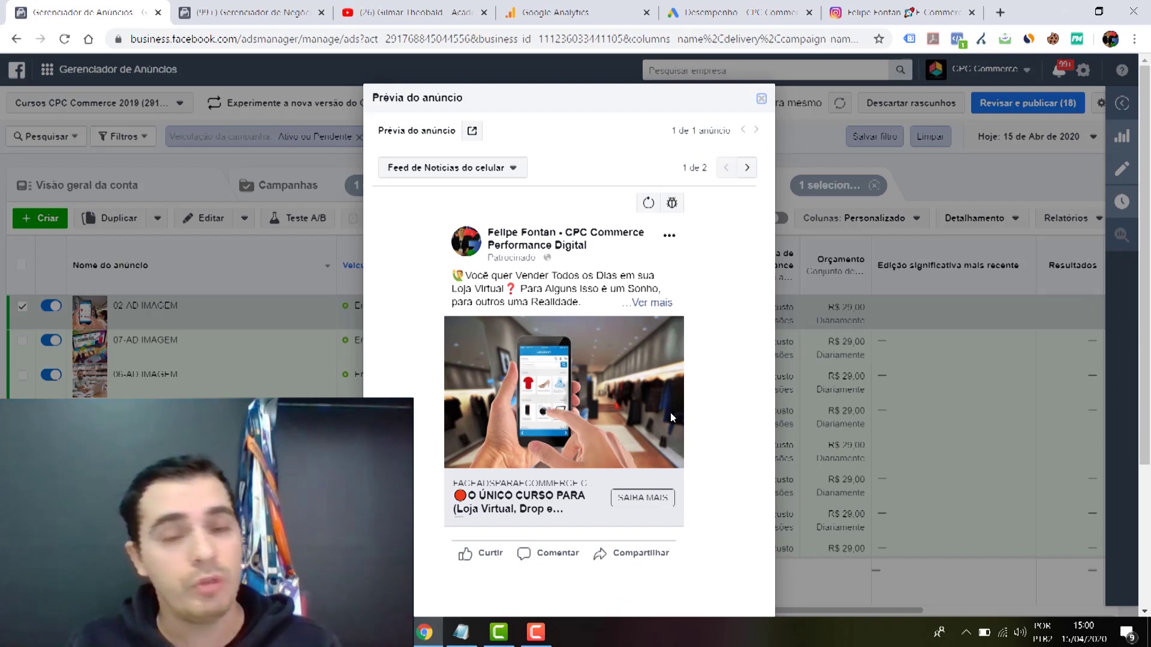
click(471, 174)
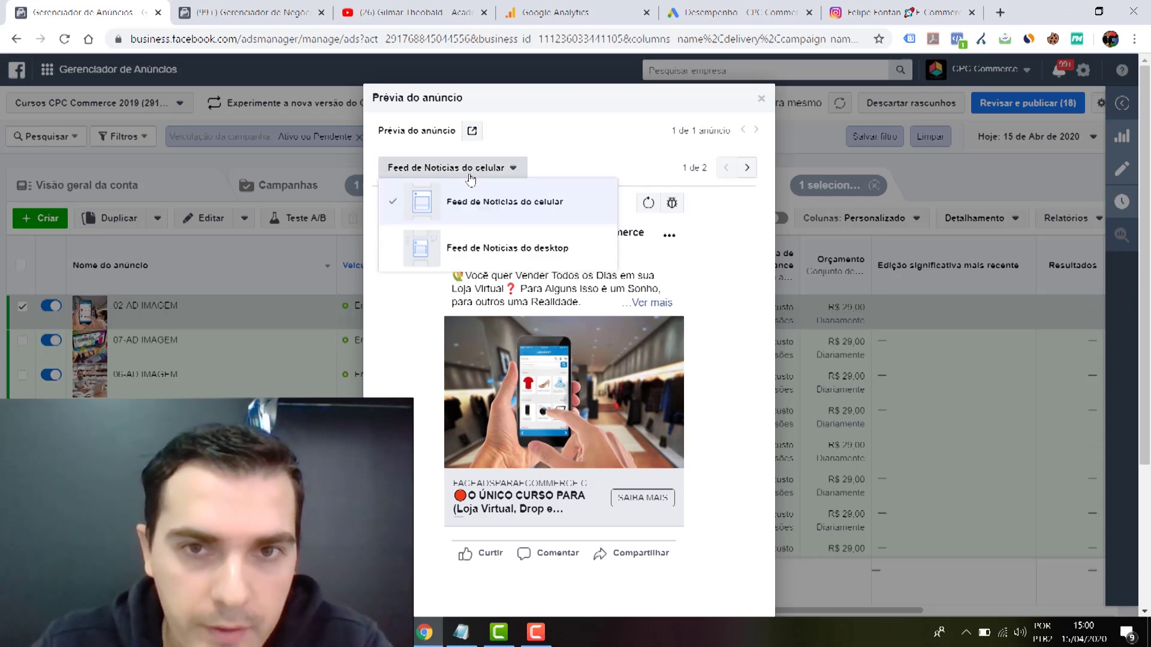
click(473, 253)
scroll(564, 326, down, 3)
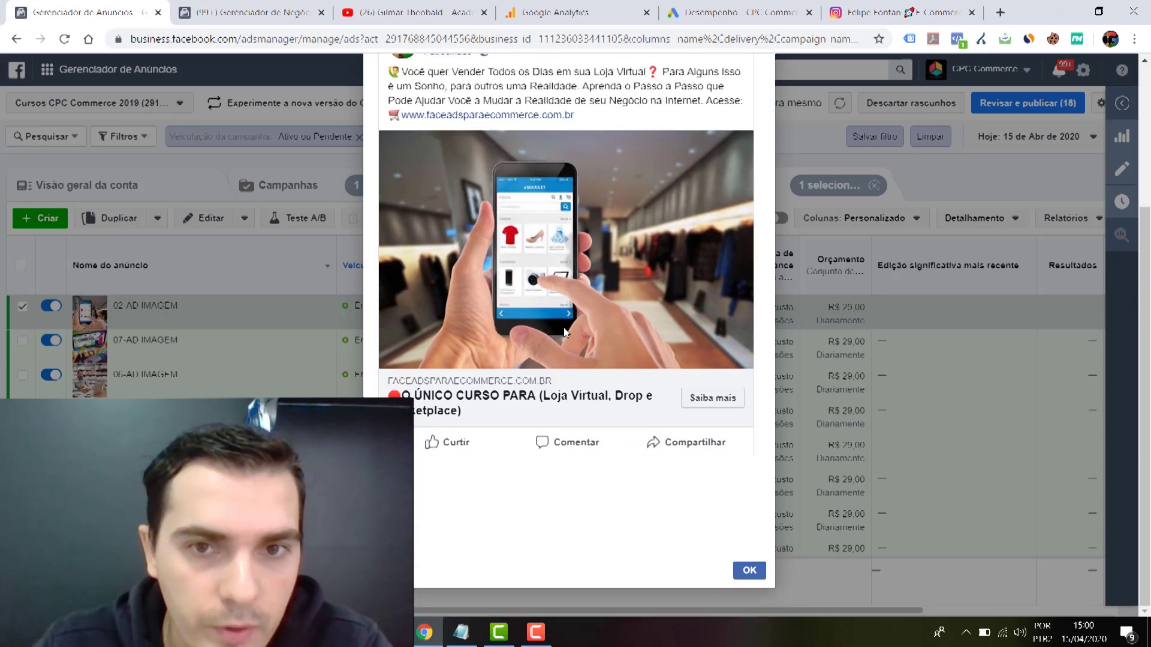
scroll(567, 327, up, 3)
scroll(567, 327, down, 2)
scroll(422, 341, down, 1)
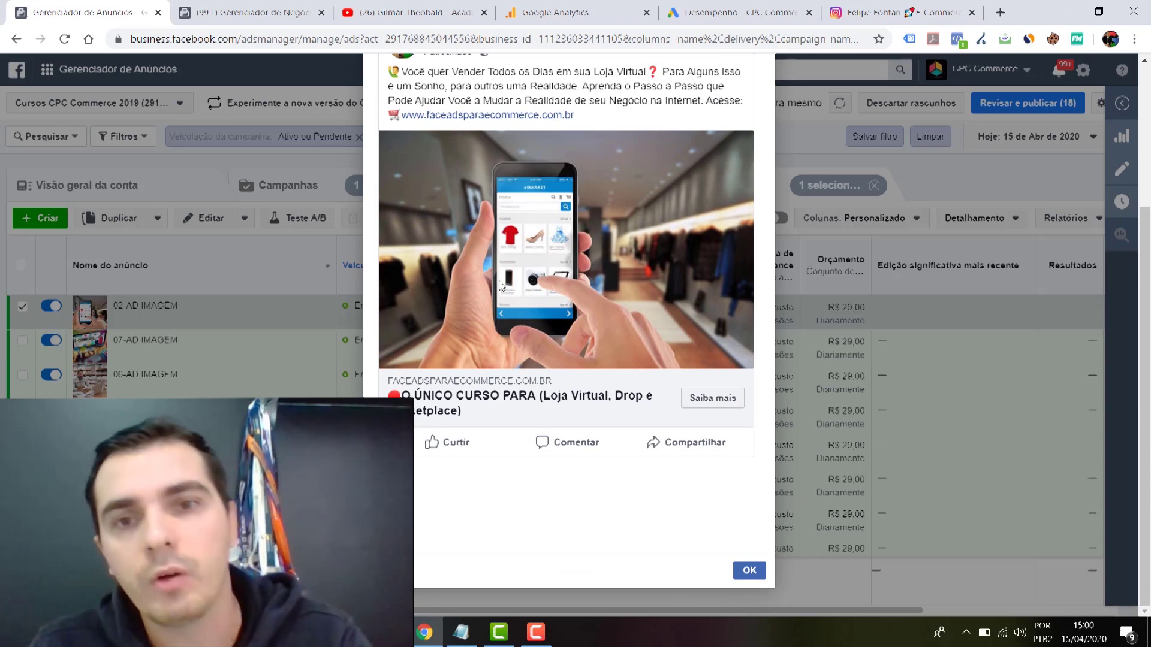
scroll(615, 276, up, 4)
scroll(616, 276, up, 1)
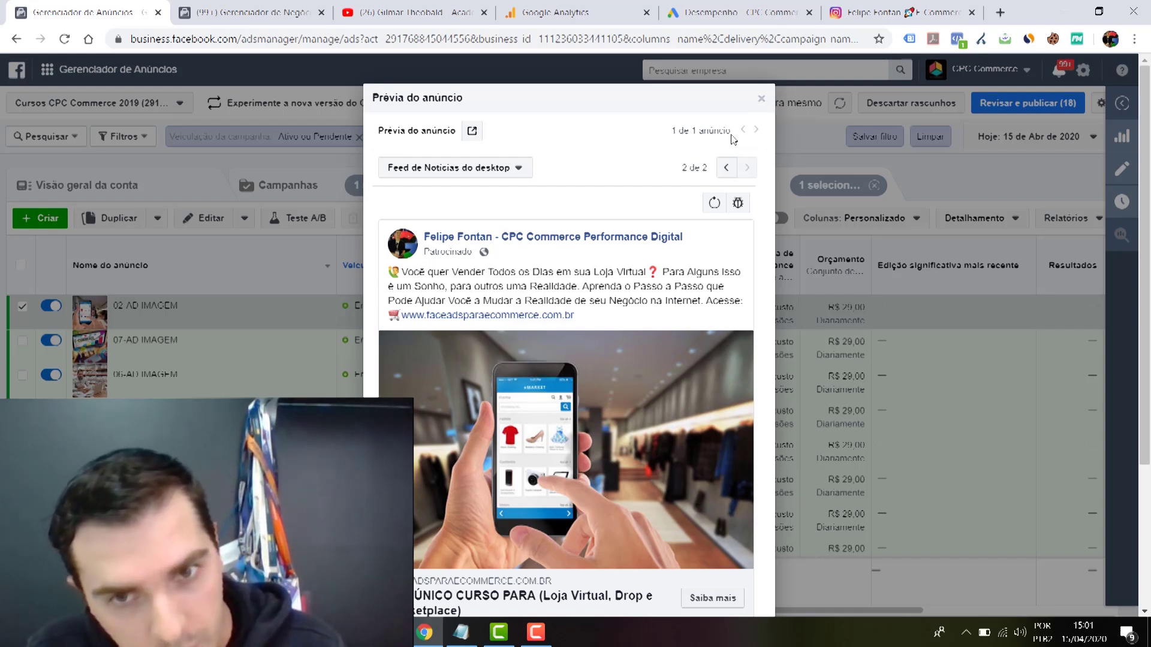
click(761, 101)
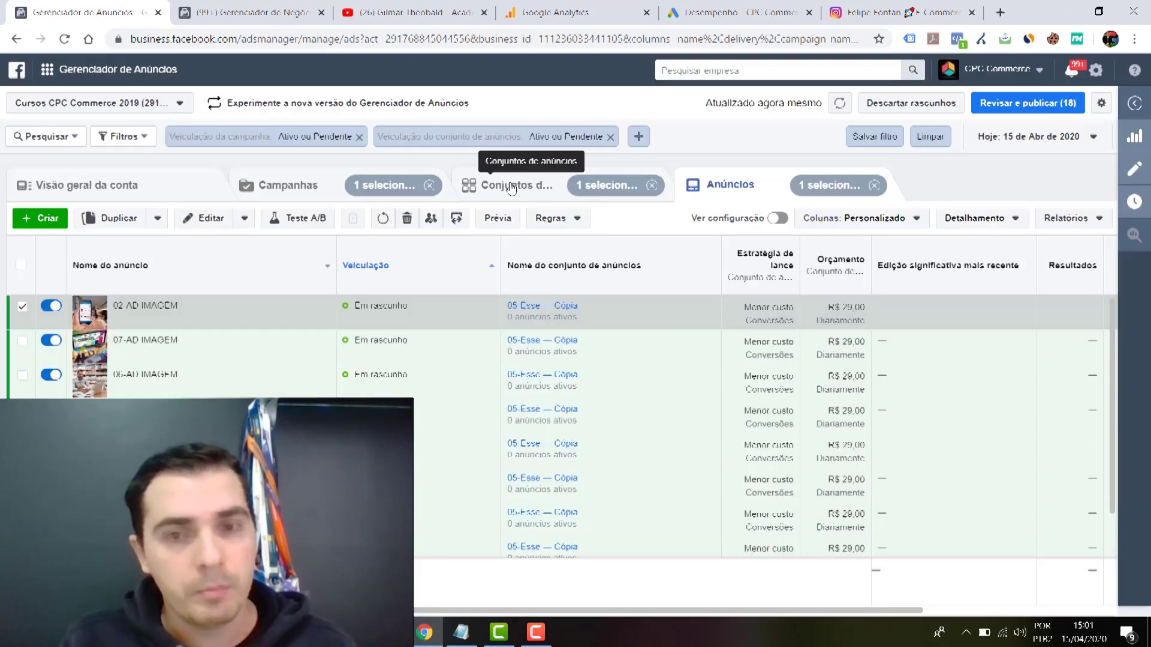
Step: Switch to Notepad to show the notes, then return to the ad sets and open 05-Esse — Cópia for editing
click(468, 636)
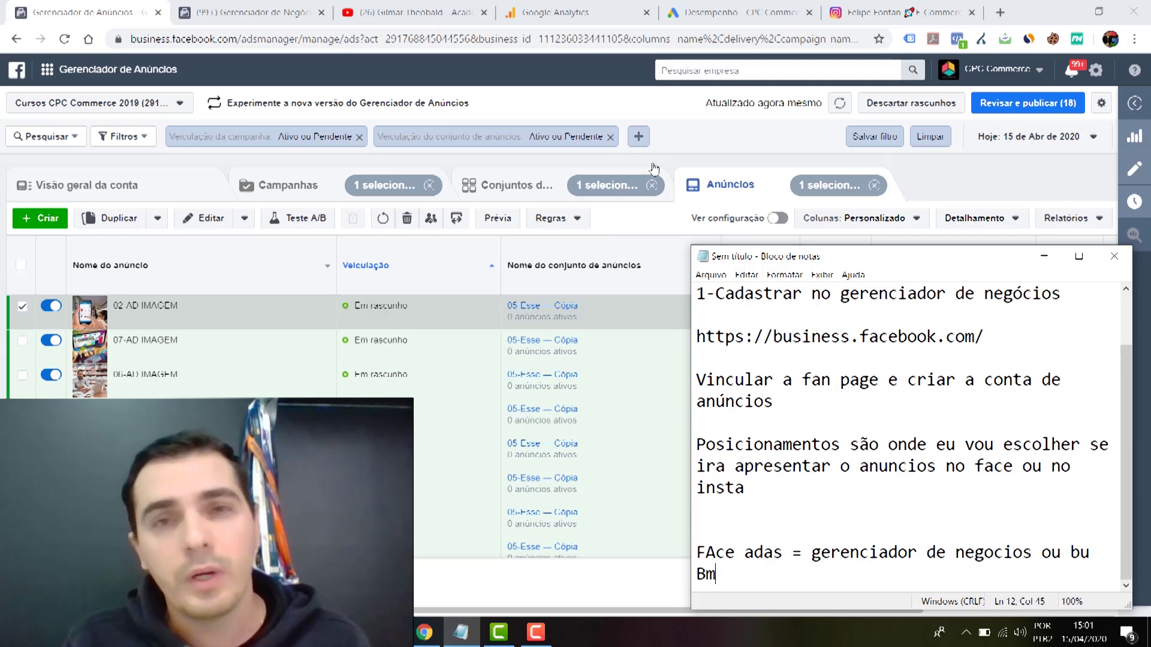
click(527, 185)
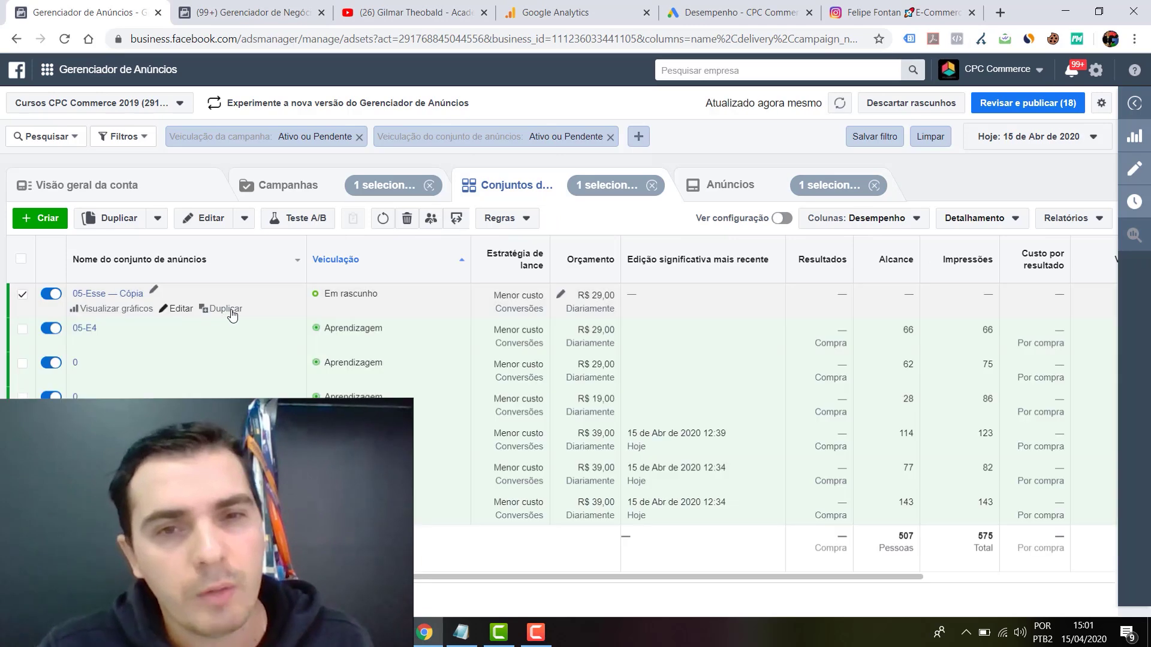
click(181, 309)
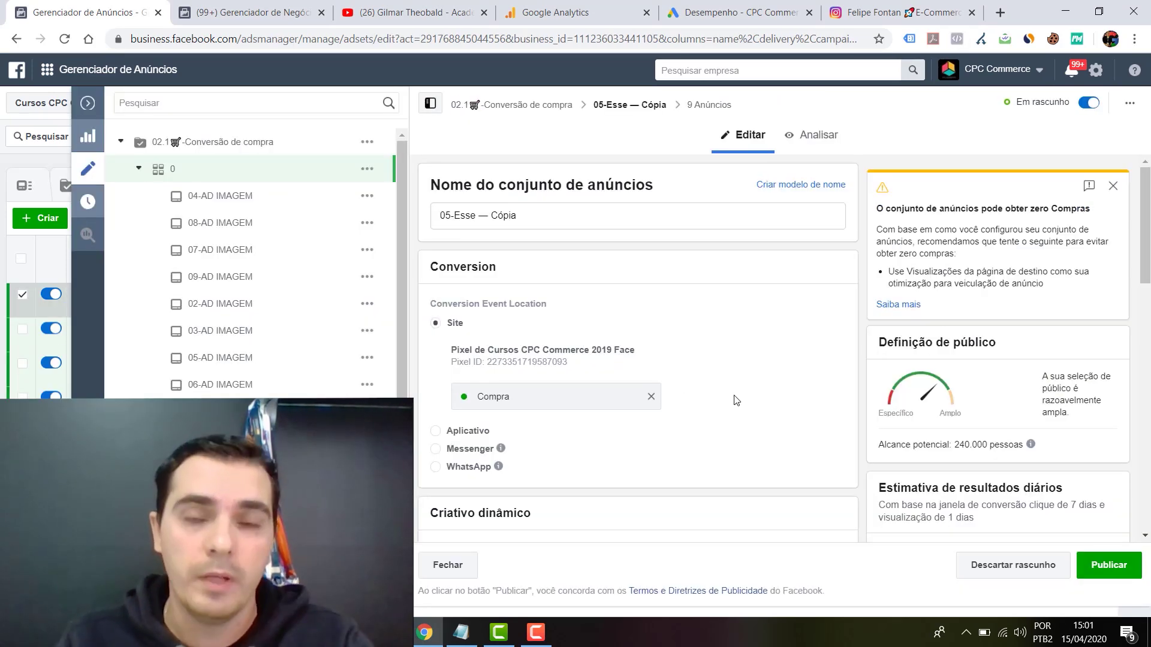
Step: Examine the ad set's Posicionamentos section, including the manual placement option, the platforms and the list of feeds
scroll(737, 400, down, 20)
scroll(737, 400, up, 7)
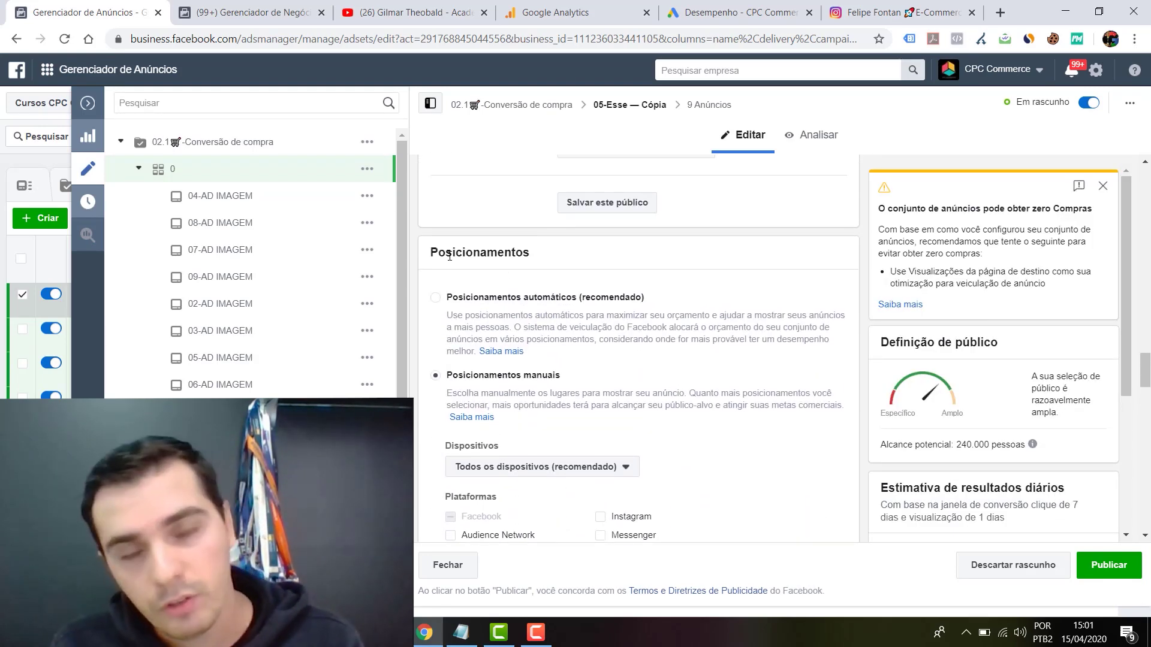
scroll(675, 358, down, 6)
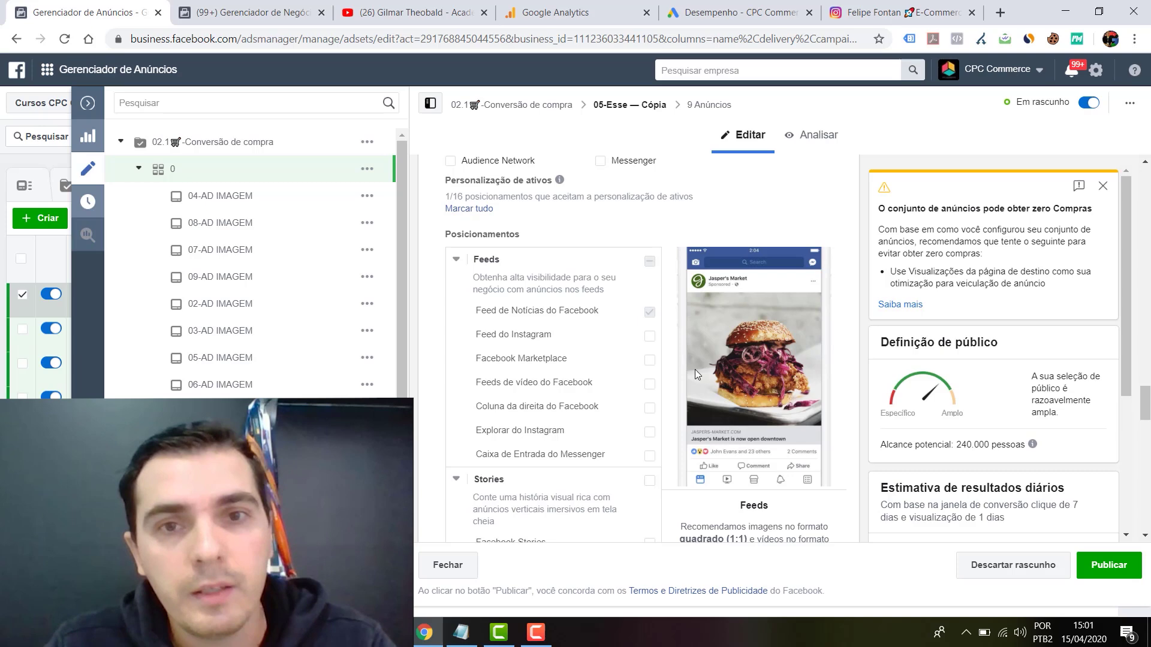
scroll(626, 292, up, 3)
scroll(625, 292, up, 4)
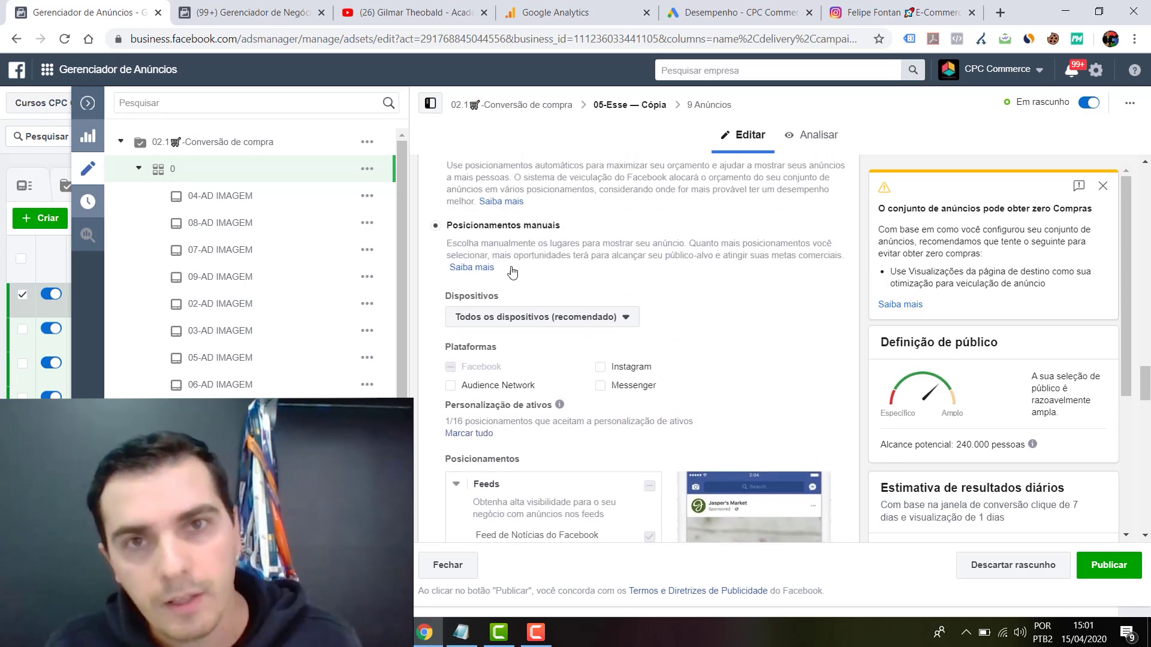